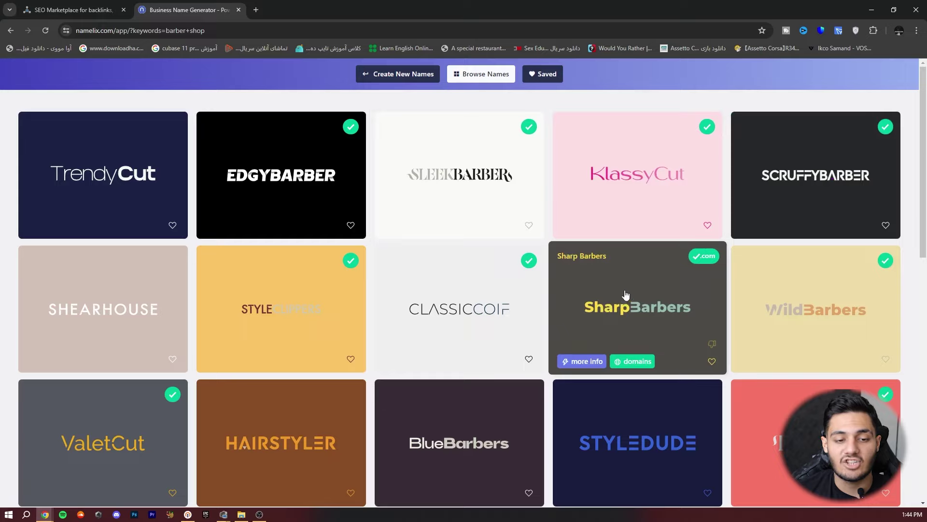
- Browse the barber shop name suggestions, open the Classic Coif logo in Brandmark, and return to the name results
{"action": "scroll", "coordinate": [321, 202], "scroll_direction": "down", "scroll_amount": 7}
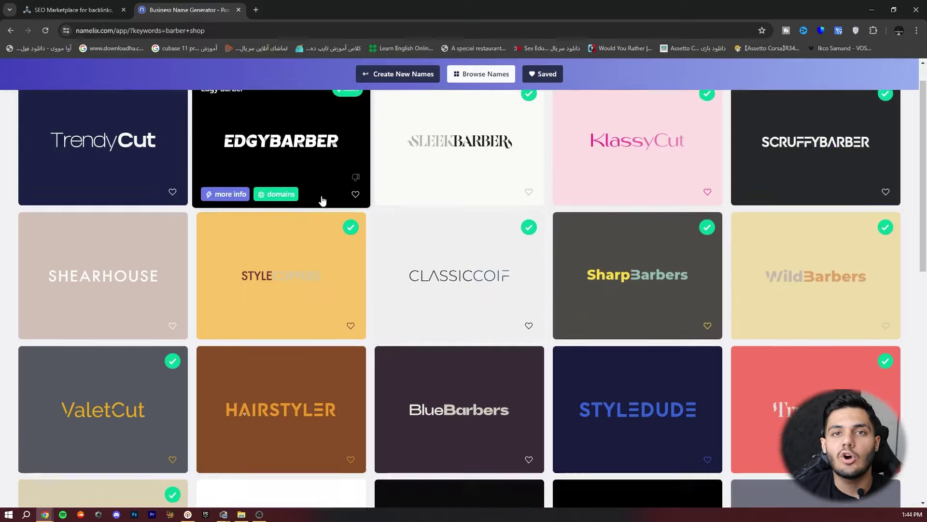
{"action": "scroll", "coordinate": [346, 199], "scroll_direction": "up", "scroll_amount": 7}
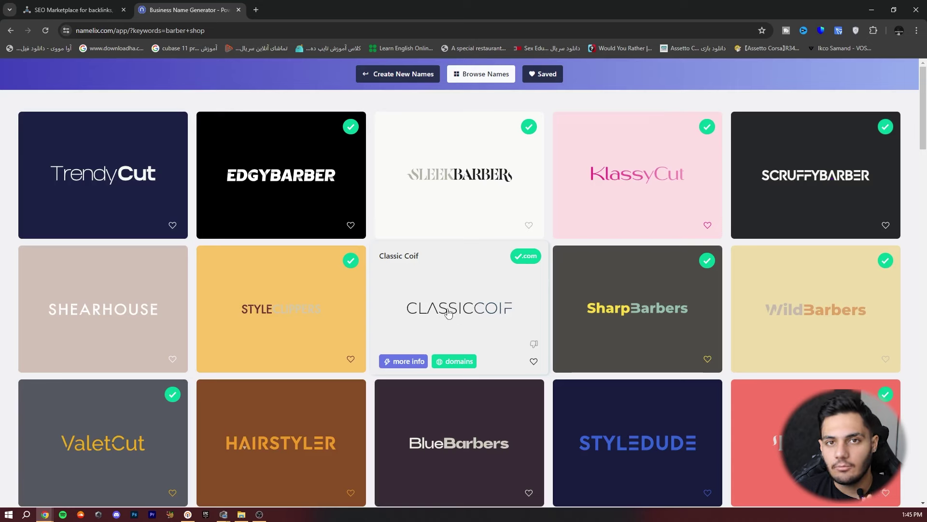
{"action": "left_click", "coordinate": [470, 310]}
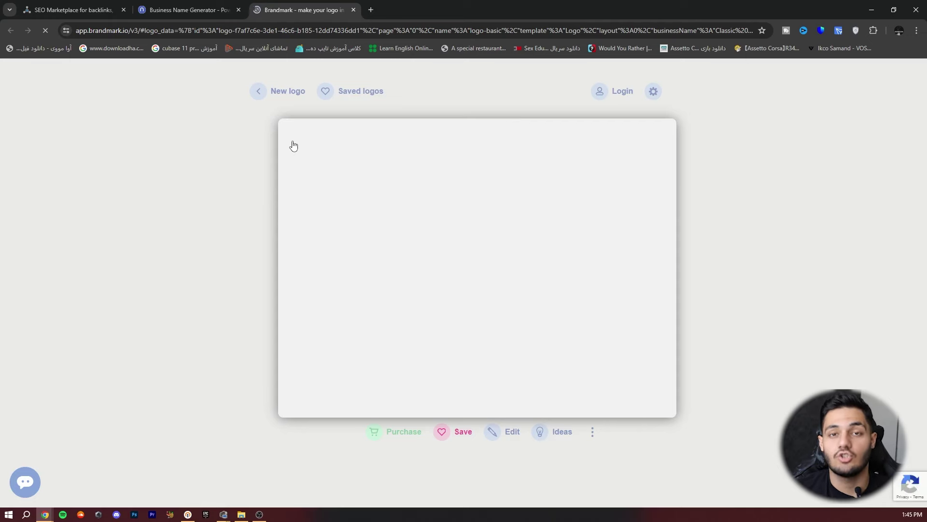
{"action": "left_click", "coordinate": [181, 6]}
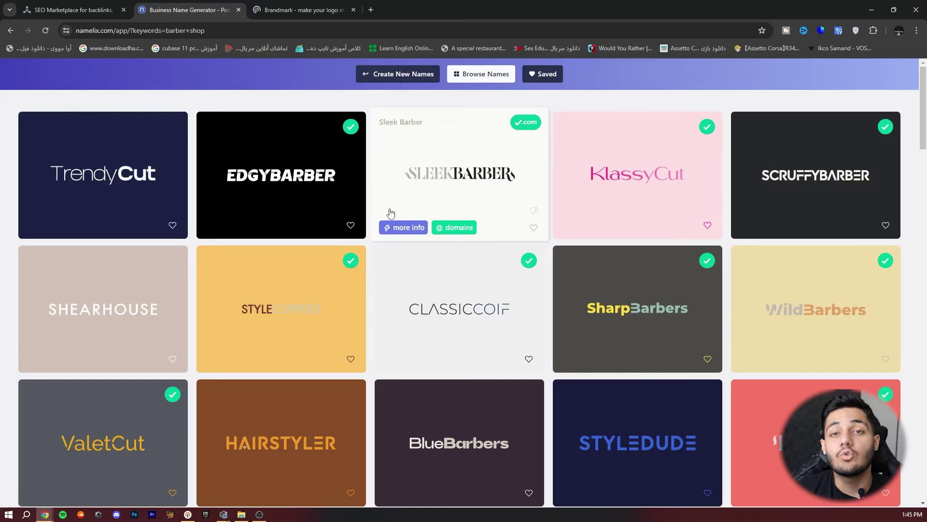
- Switch to the SEOClerks marketplace and start a new listing to sell a service
{"action": "left_click", "coordinate": [72, 10]}
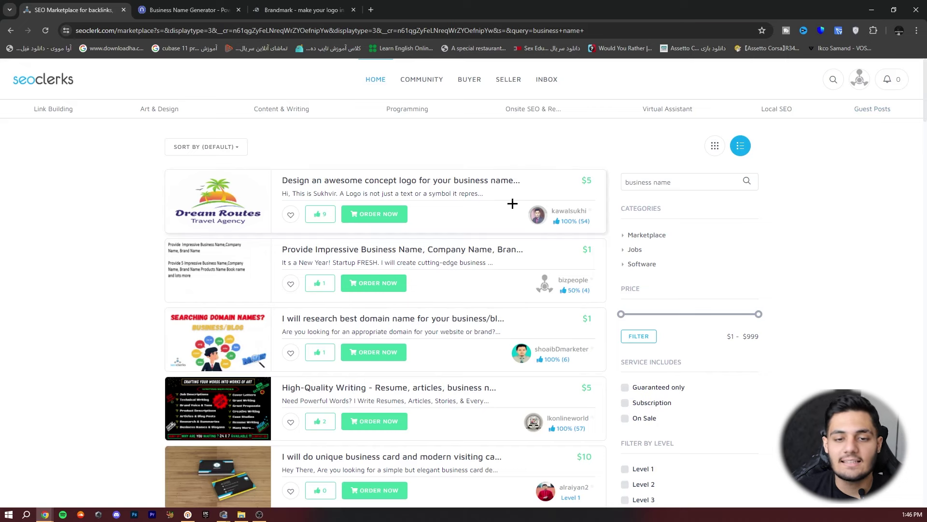
{"action": "mouse_move", "coordinate": [506, 83]}
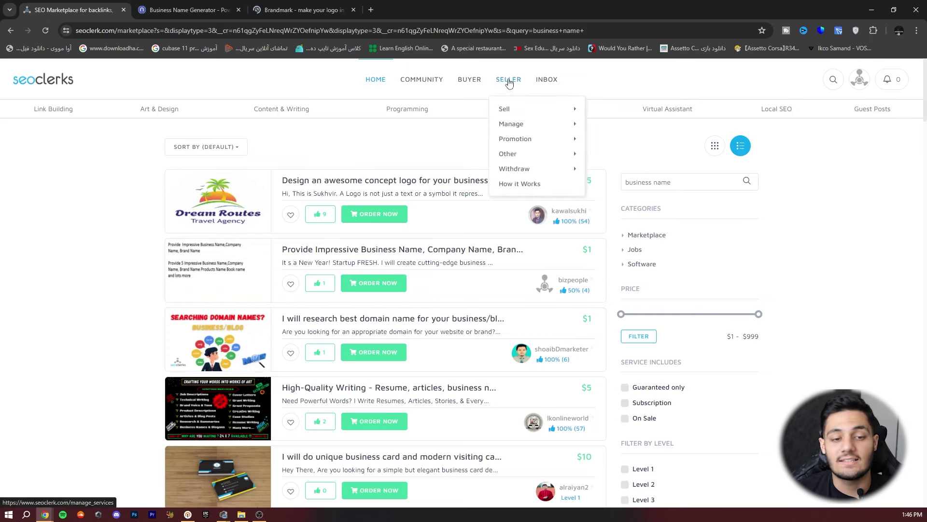
{"action": "mouse_move", "coordinate": [520, 112]}
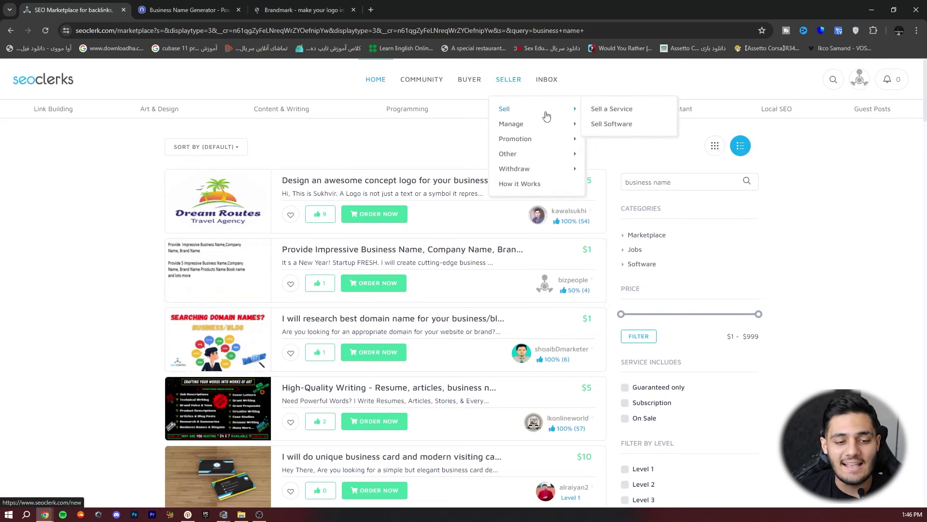
{"action": "left_click", "coordinate": [602, 111]}
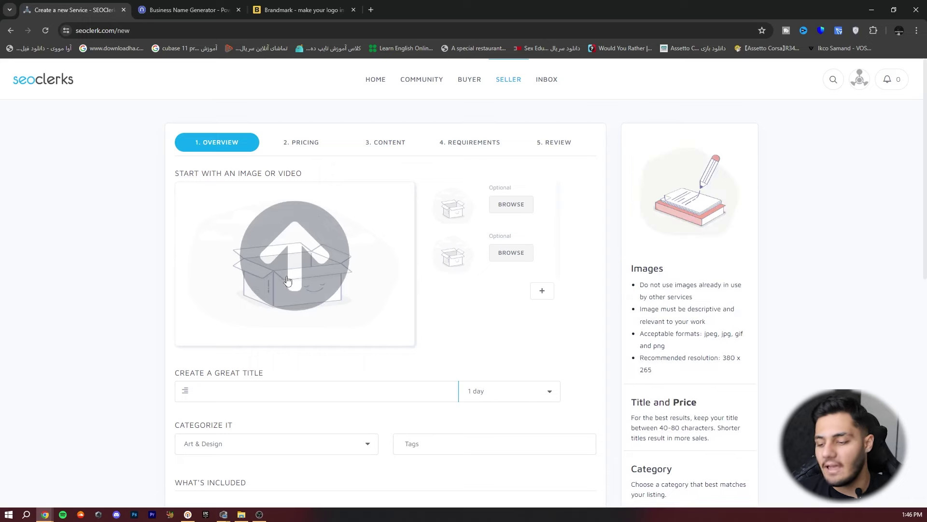
- Title the new service "design and create business name for any business"
{"action": "scroll", "coordinate": [296, 379], "scroll_direction": "down", "scroll_amount": 3}
{"action": "scroll", "coordinate": [294, 274], "scroll_direction": "up", "scroll_amount": 3}
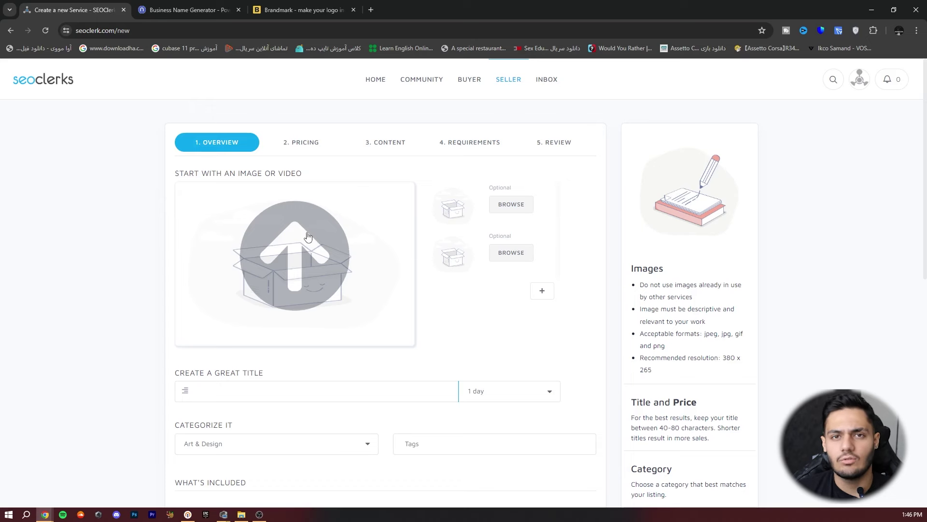
{"action": "scroll", "coordinate": [311, 234], "scroll_direction": "down", "scroll_amount": 2}
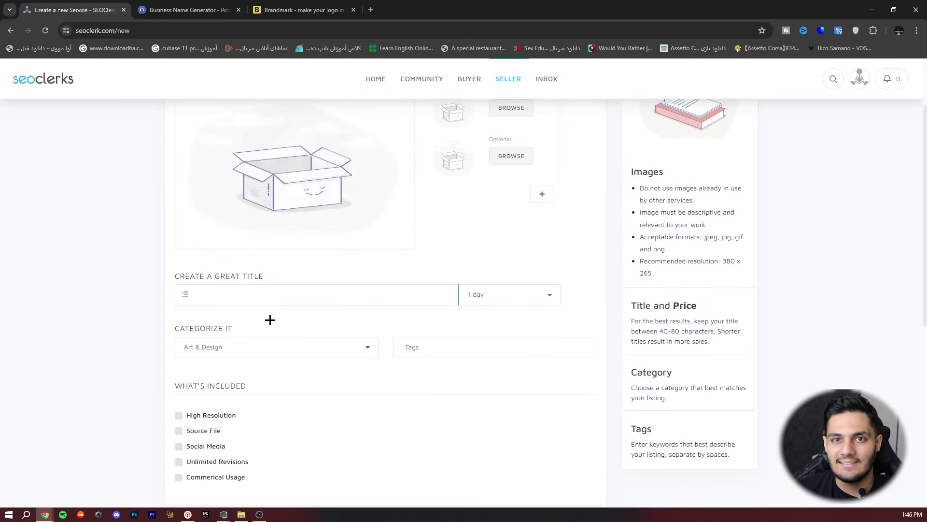
{"action": "left_click", "coordinate": [264, 292]}
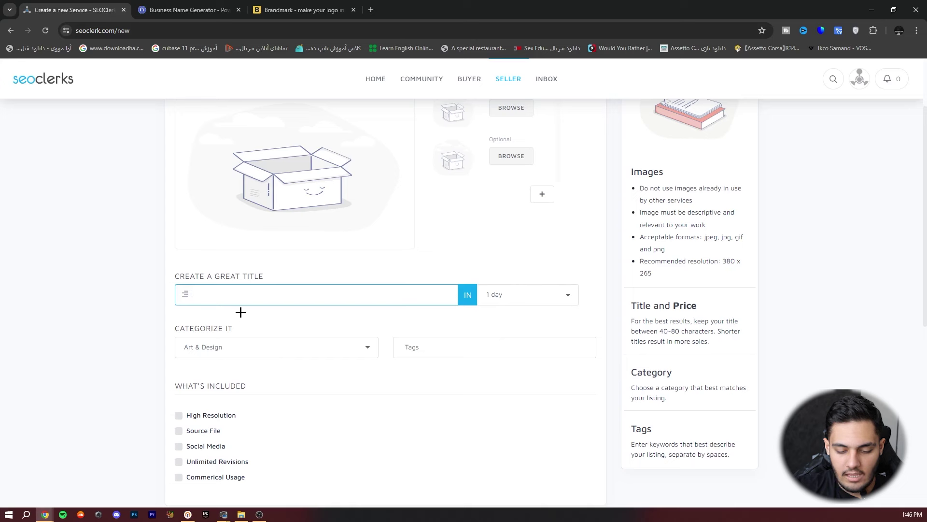
{"action": "type", "text": "ne"}
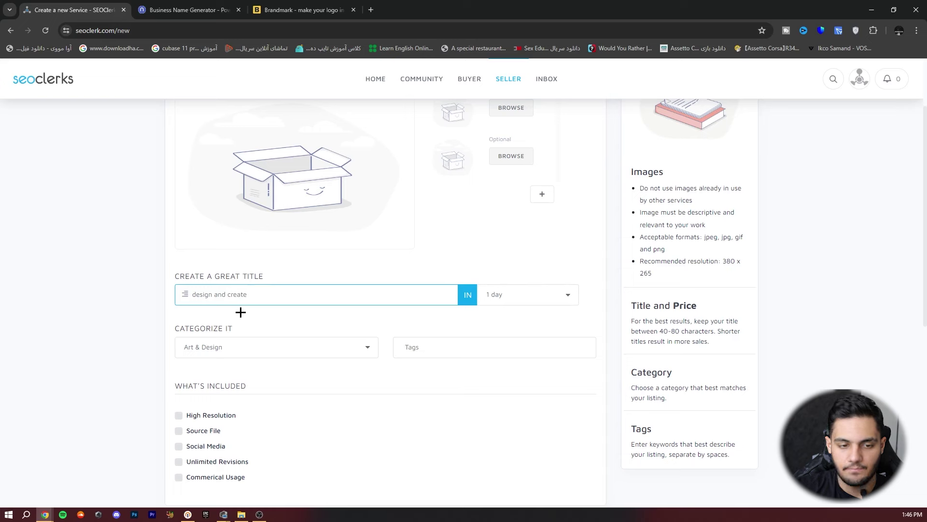
{"action": "type", "text": "name for an"}
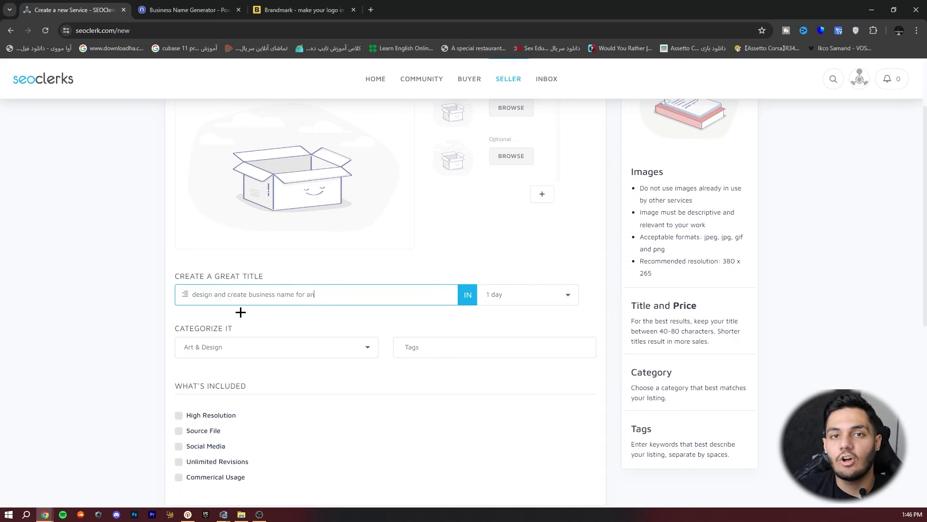
{"action": "type", "text": "y business"}
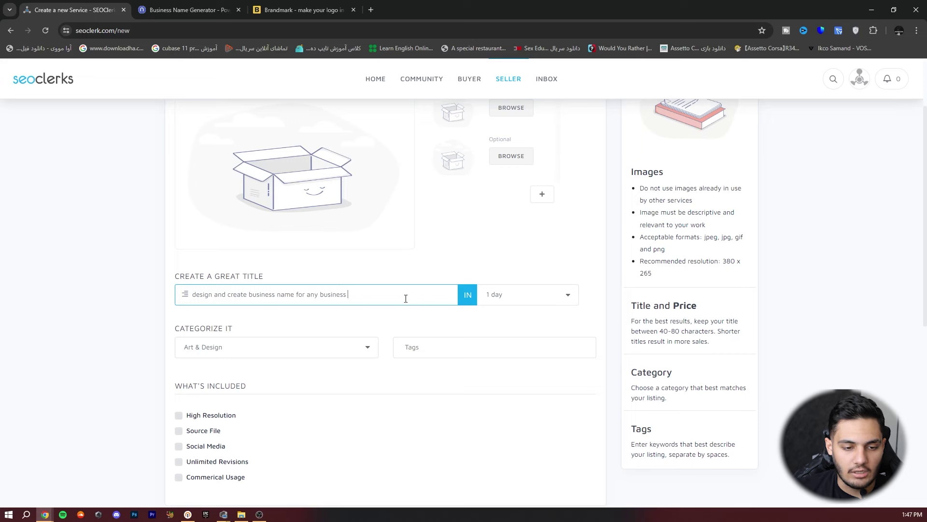
{"action": "left_click", "coordinate": [389, 272]}
- Set the service's category to Content & Writing
{"action": "scroll", "coordinate": [339, 321], "scroll_direction": "down", "scroll_amount": 2}
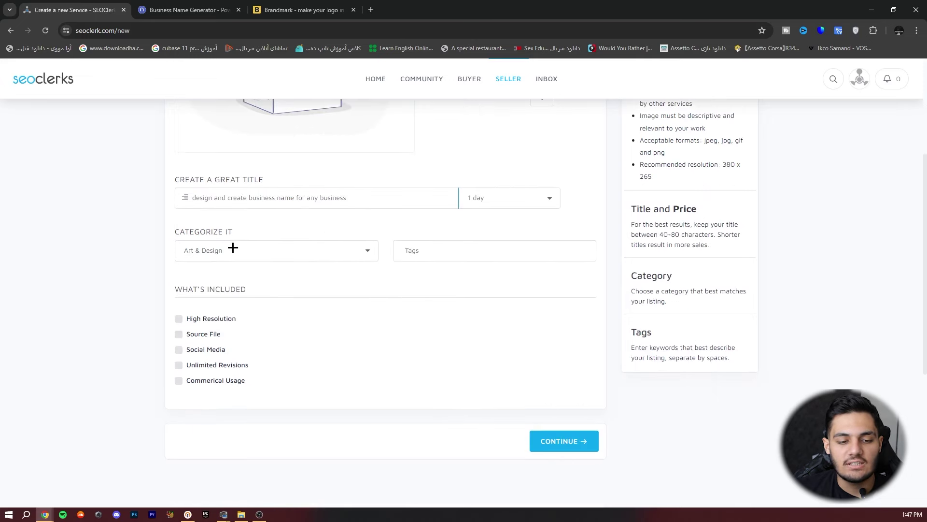
{"action": "left_click", "coordinate": [361, 251]}
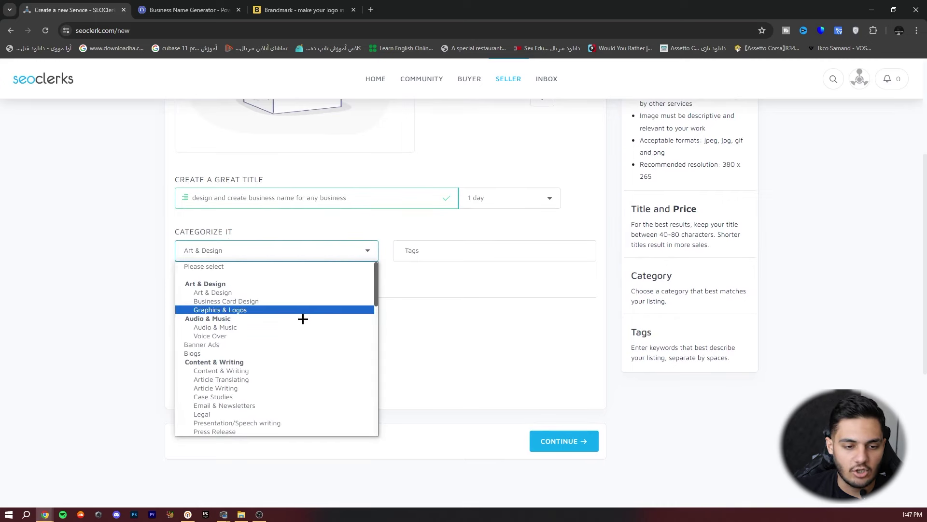
{"action": "scroll", "coordinate": [301, 321], "scroll_direction": "down", "scroll_amount": 2}
{"action": "scroll", "coordinate": [302, 322], "scroll_direction": "down", "scroll_amount": 1}
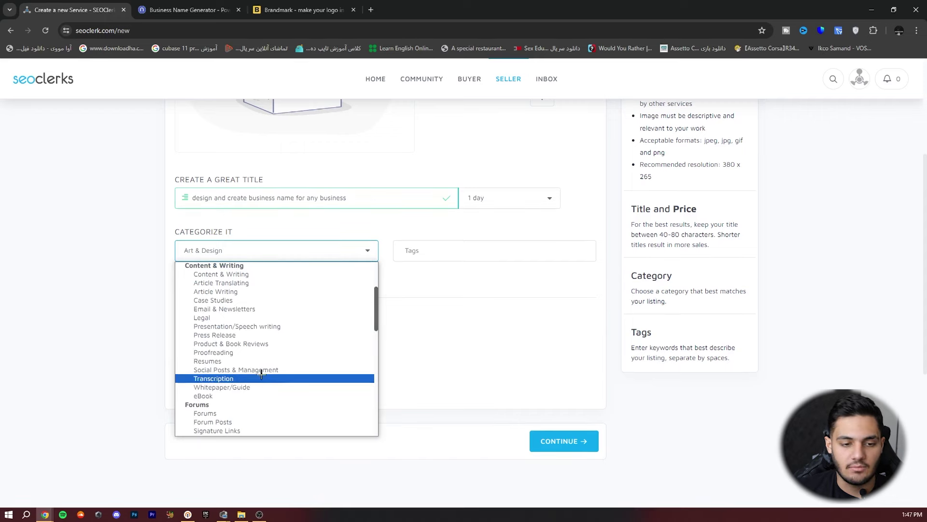
{"action": "scroll", "coordinate": [243, 297], "scroll_direction": "down", "scroll_amount": 10}
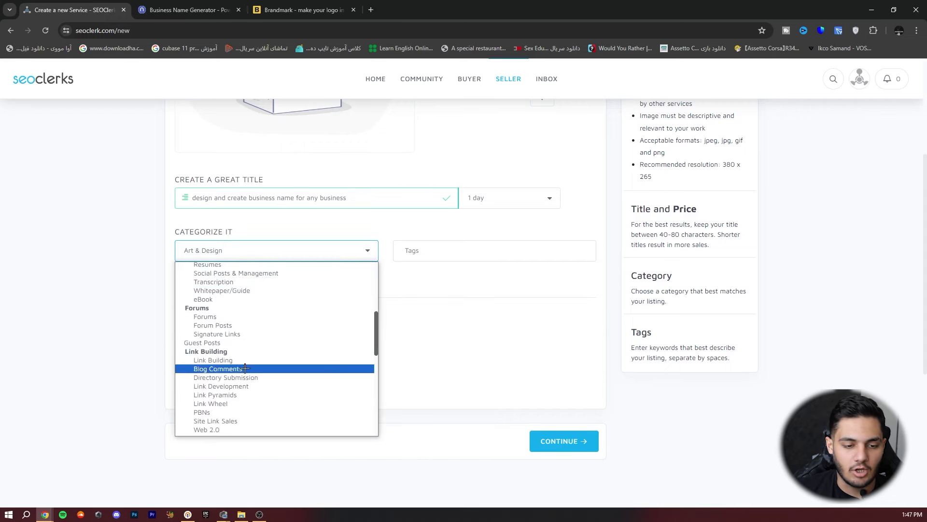
{"action": "scroll", "coordinate": [246, 376], "scroll_direction": "up", "scroll_amount": 4}
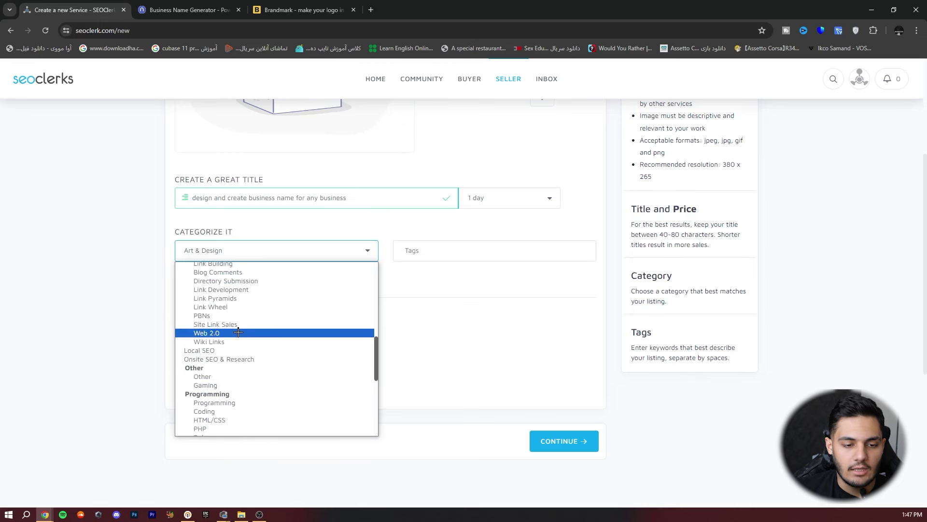
{"action": "scroll", "coordinate": [238, 332], "scroll_direction": "down", "scroll_amount": 4}
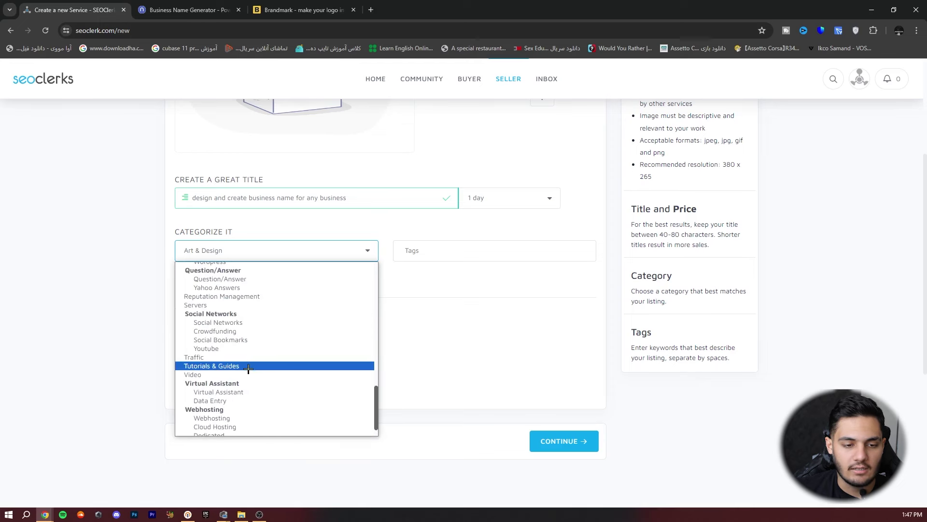
{"action": "scroll", "coordinate": [247, 353], "scroll_direction": "down", "scroll_amount": 2}
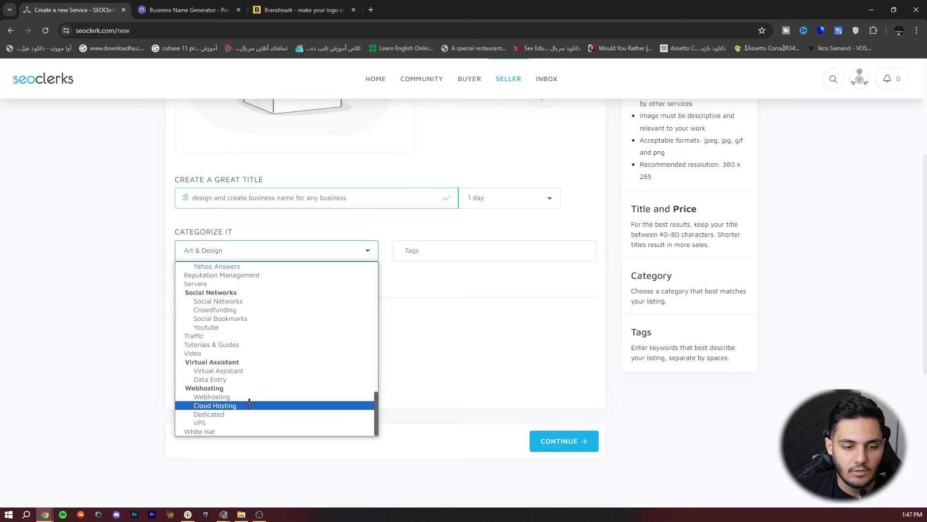
{"action": "scroll", "coordinate": [240, 355], "scroll_direction": "up", "scroll_amount": 2}
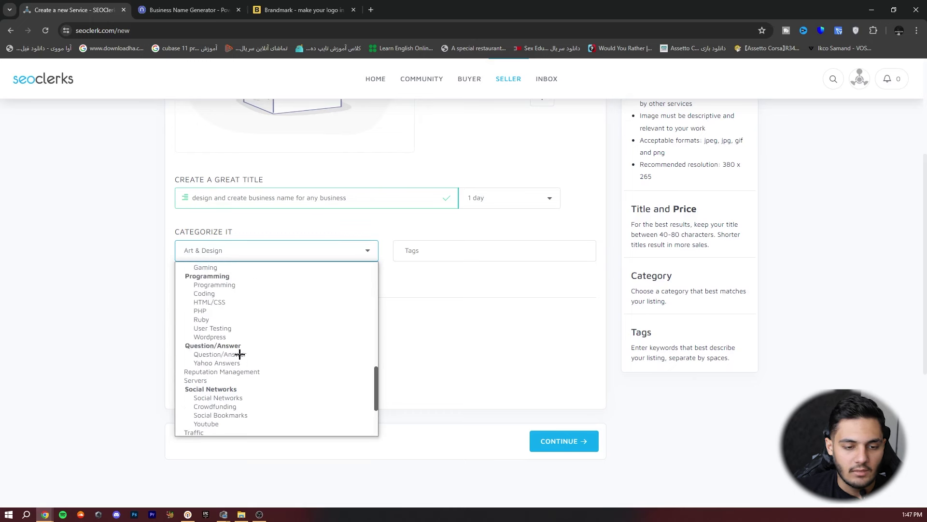
{"action": "scroll", "coordinate": [236, 370], "scroll_direction": "up", "scroll_amount": 4}
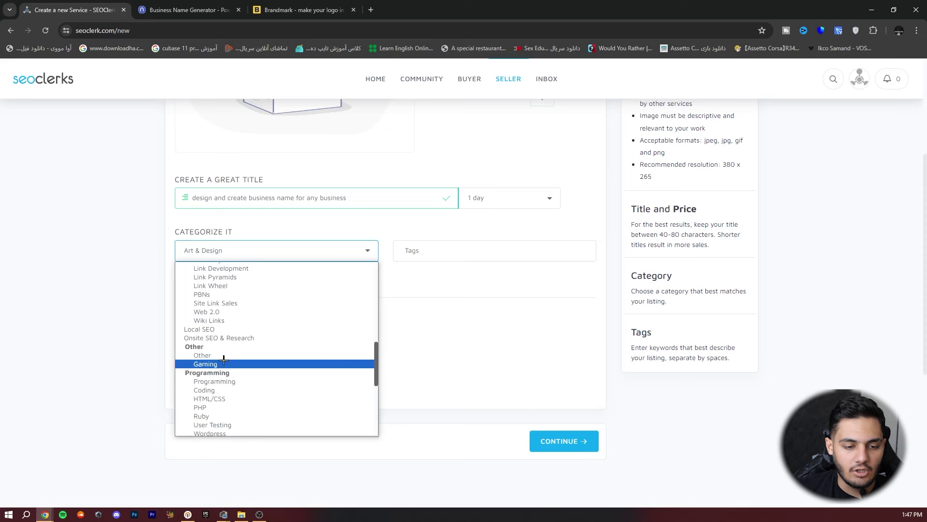
{"action": "scroll", "coordinate": [223, 361], "scroll_direction": "up", "scroll_amount": 3}
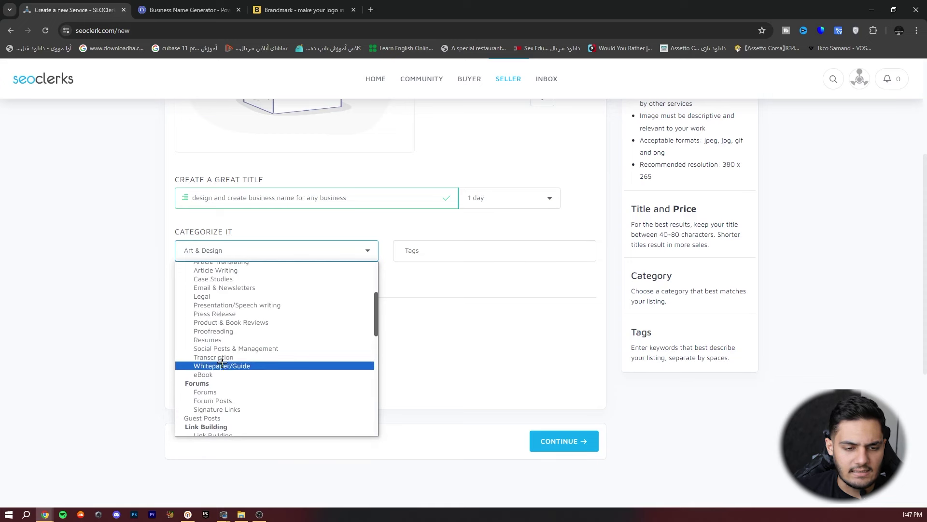
{"action": "scroll", "coordinate": [223, 363], "scroll_direction": "up", "scroll_amount": 1}
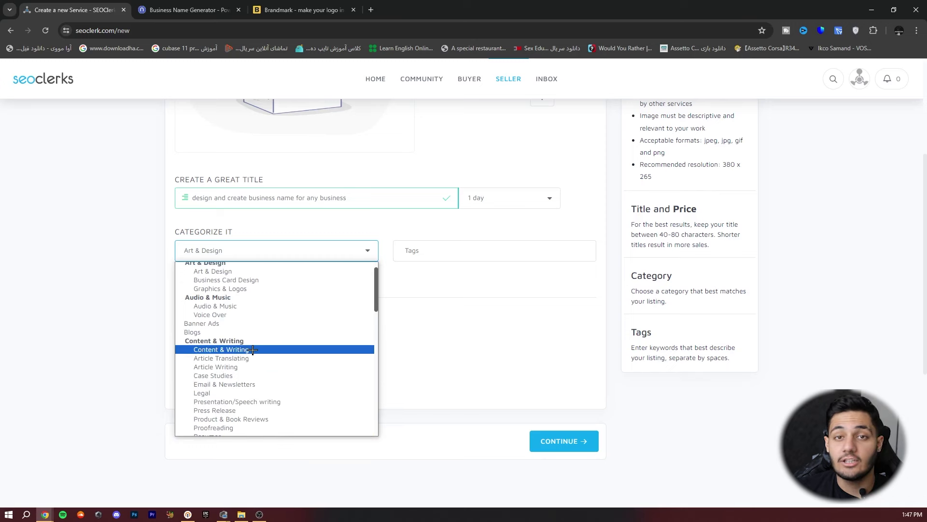
{"action": "scroll", "coordinate": [253, 355], "scroll_direction": "down", "scroll_amount": 2}
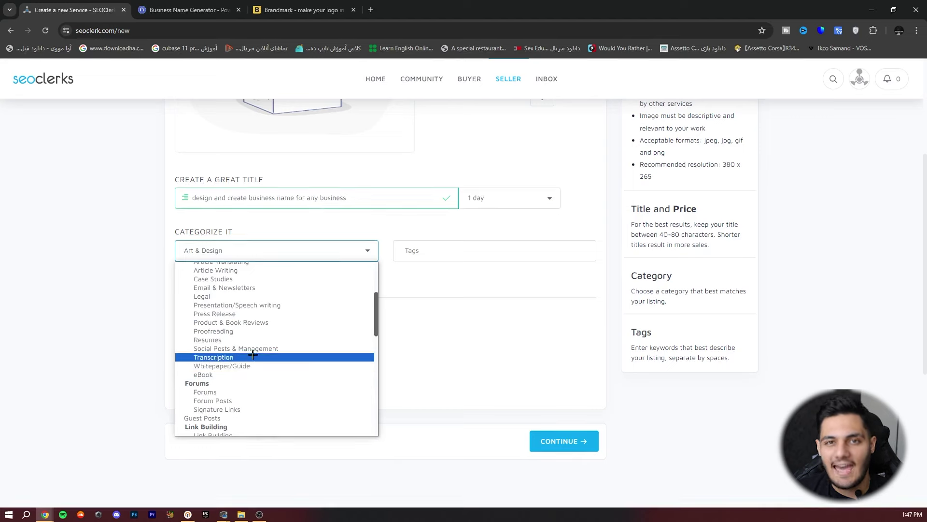
{"action": "scroll", "coordinate": [246, 314], "scroll_direction": "up", "scroll_amount": 2}
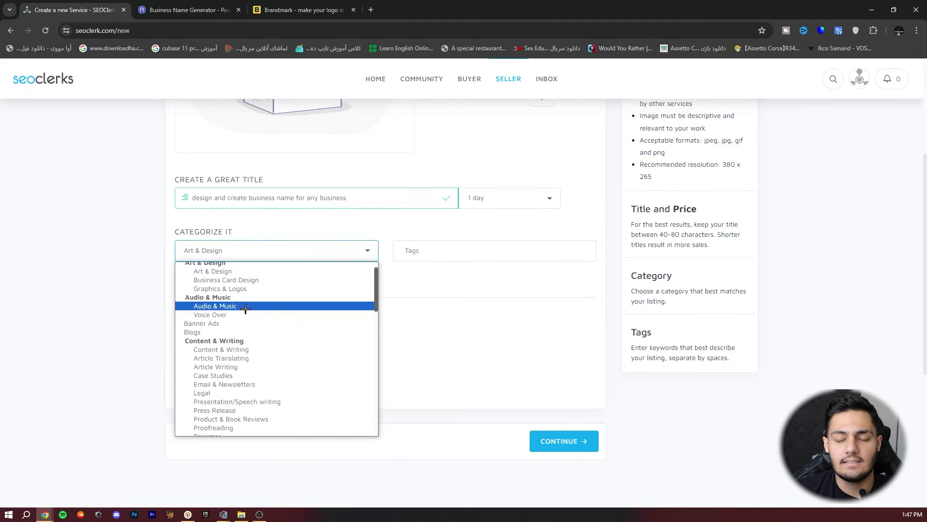
{"action": "left_click", "coordinate": [250, 344]}
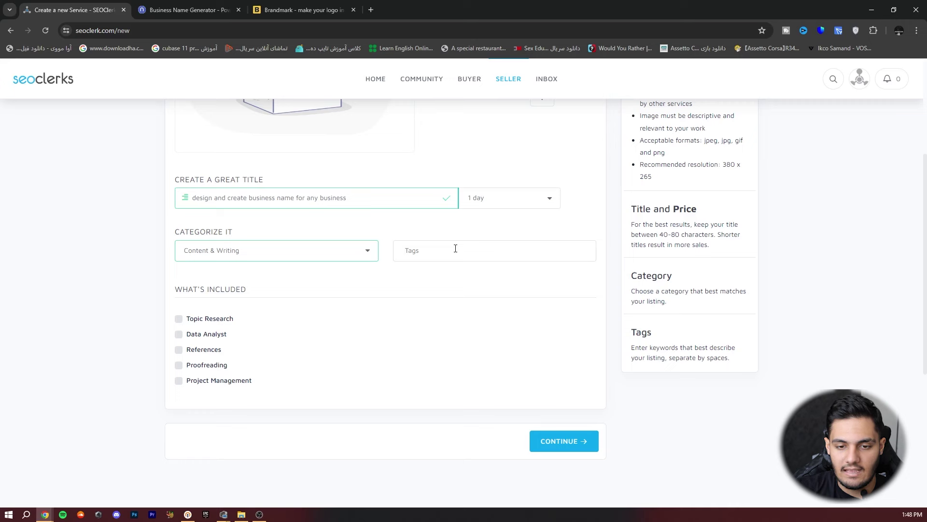
- Add the tags business, businessname, name and writing to the service listing
{"action": "type", "text": "b"}
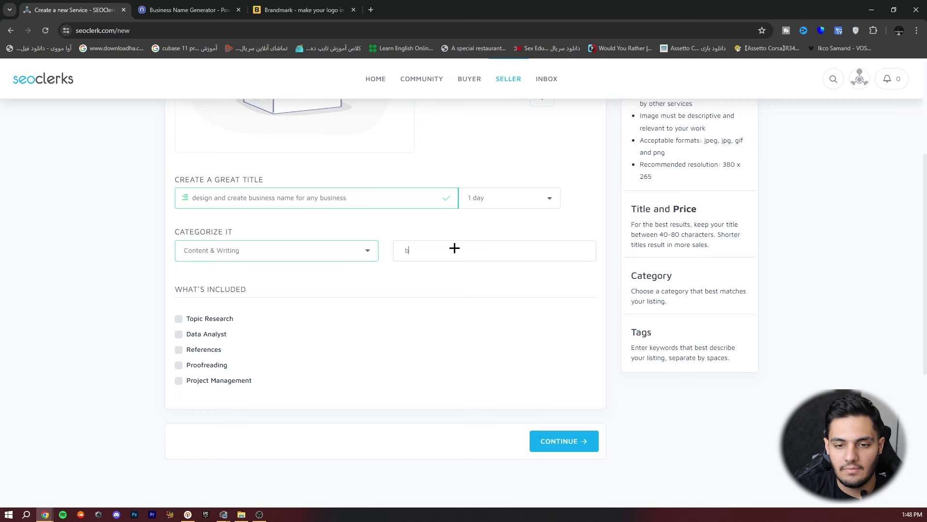
{"action": "type", "text": "s na"}
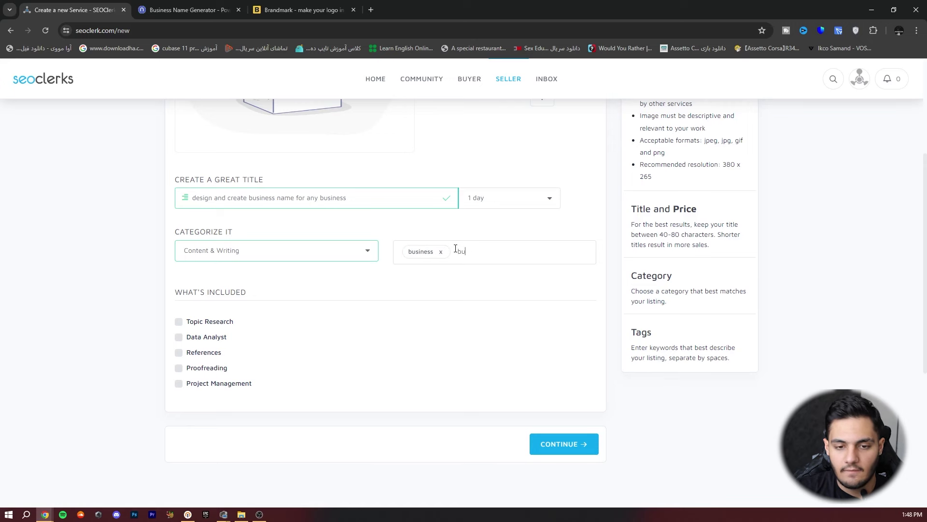
{"action": "key", "text": "space"}
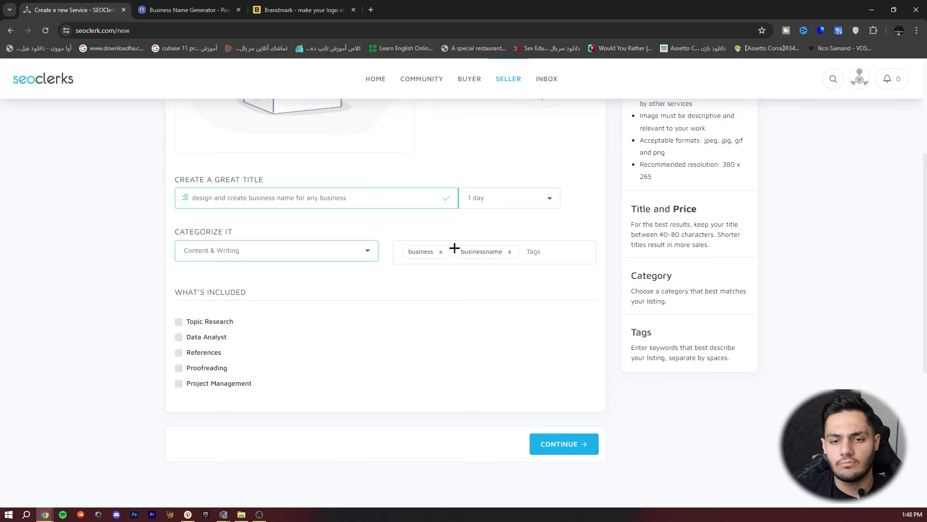
{"action": "type", "text": "name"}
{"action": "key", "text": "space"}
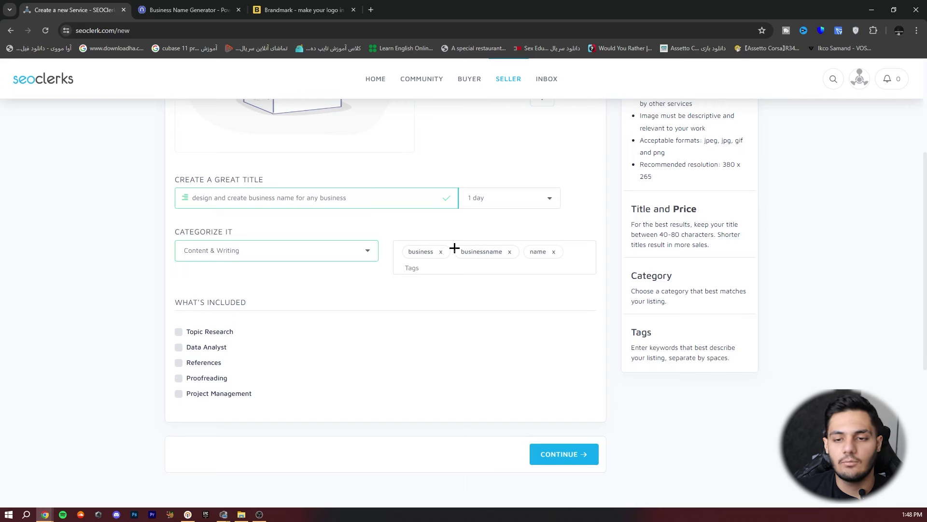
{"action": "type", "text": "writi"}
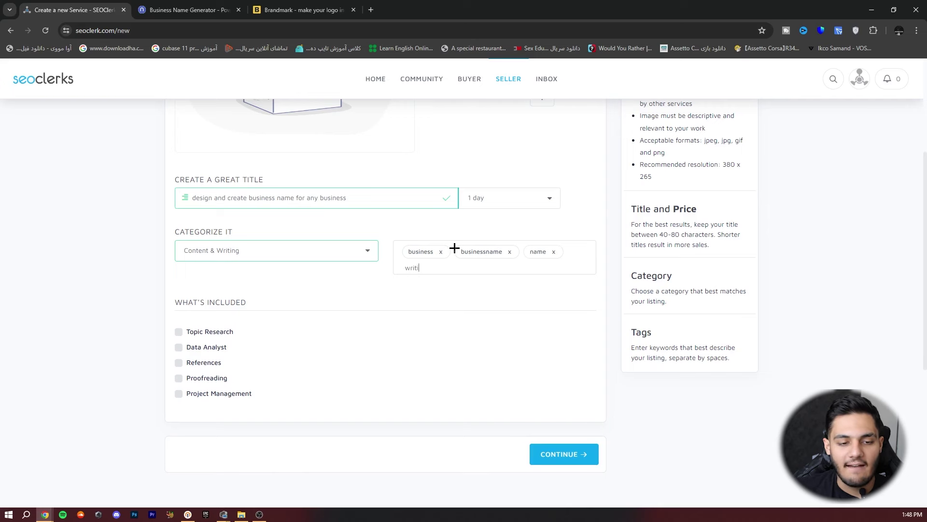
{"action": "type", "text": "ng"}
{"action": "key", "text": "space"}
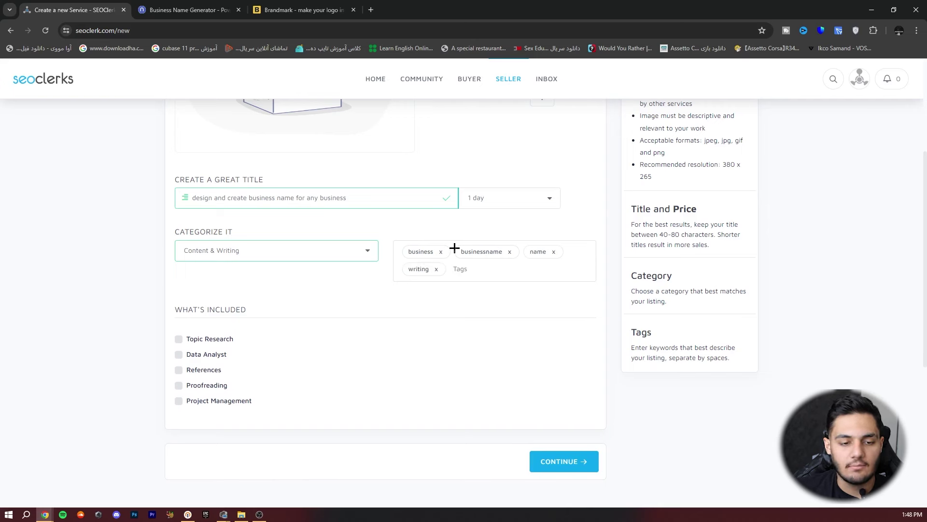
{"action": "scroll", "coordinate": [532, 241], "scroll_direction": "up", "scroll_amount": 2}
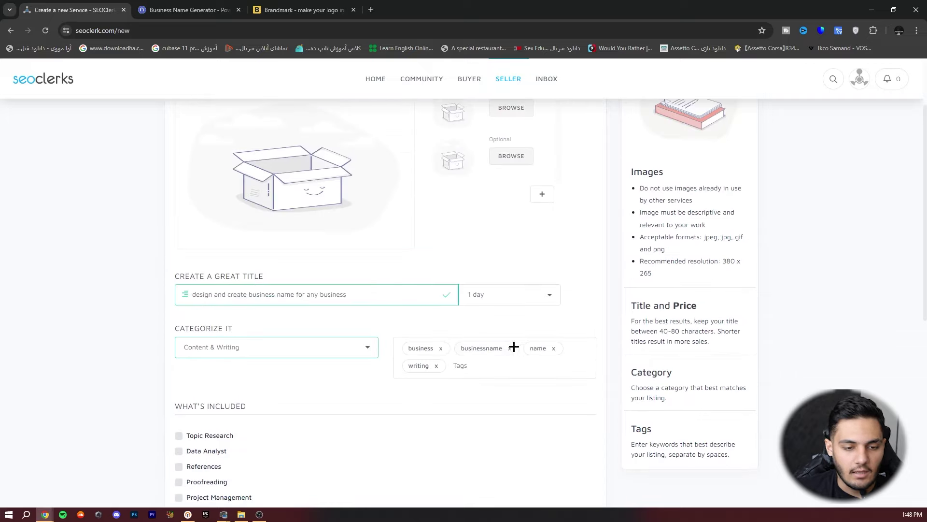
- Examine the listing's overview section, including the included-content options and the image upload area
{"action": "scroll", "coordinate": [559, 366], "scroll_direction": "up", "scroll_amount": 2}
{"action": "scroll", "coordinate": [271, 277], "scroll_direction": "down", "scroll_amount": 2}
{"action": "scroll", "coordinate": [343, 369], "scroll_direction": "down", "scroll_amount": 2}
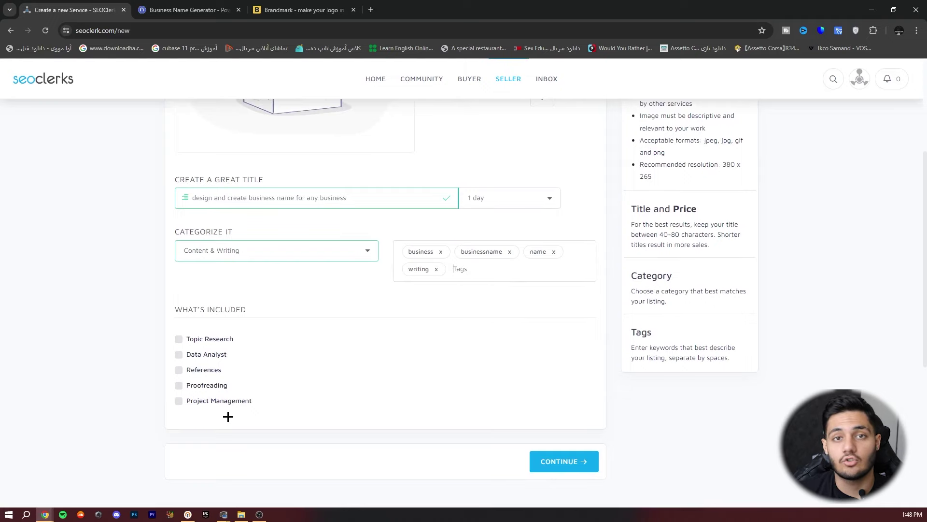
{"action": "scroll", "coordinate": [228, 416], "scroll_direction": "up", "scroll_amount": 4}
{"action": "scroll", "coordinate": [250, 356], "scroll_direction": "down", "scroll_amount": 5}
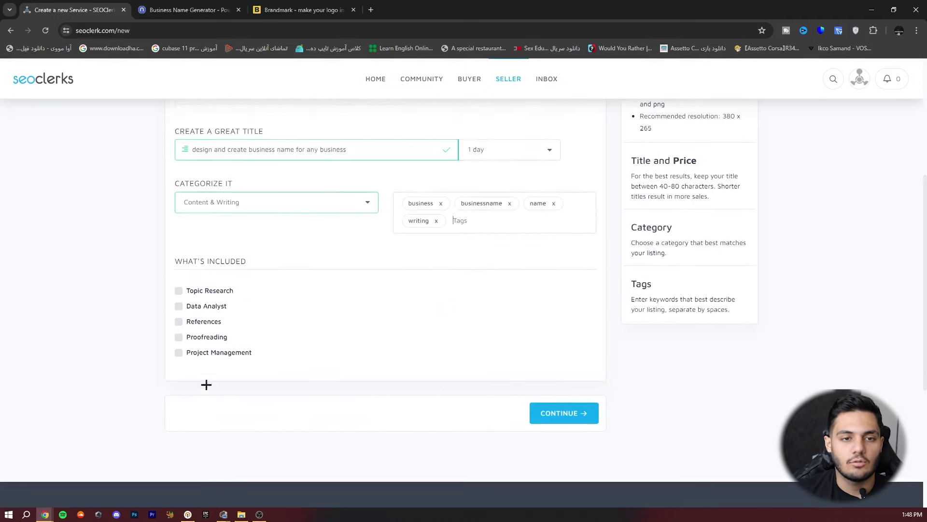
{"action": "scroll", "coordinate": [289, 386], "scroll_direction": "up", "scroll_amount": 5}
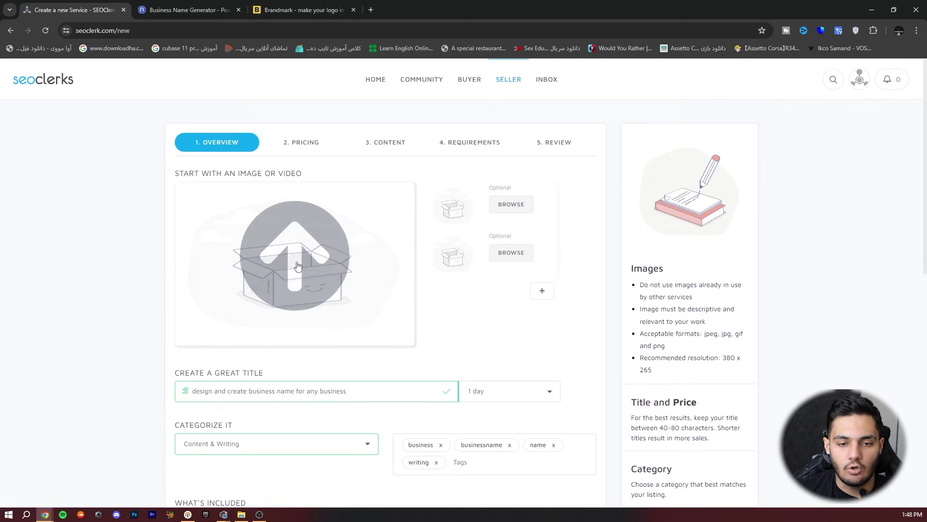
- Try to save the CLASSICCOIF logo page from Brandmark to the Downloads folder as a complete webpage, and cancel the download
{"action": "left_click", "coordinate": [304, 10]}
{"action": "key", "text": "ctrl+s"}
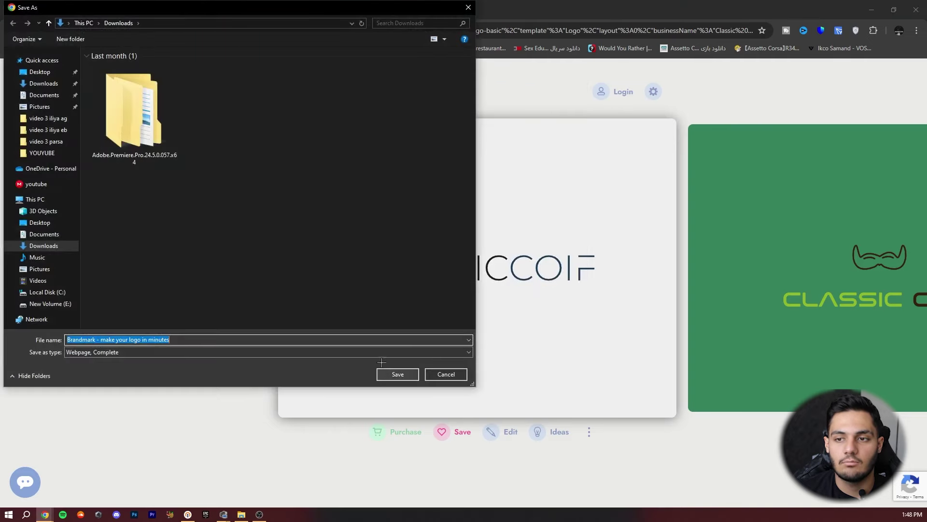
{"action": "left_click", "coordinate": [44, 246]}
{"action": "left_click", "coordinate": [172, 353]}
{"action": "left_click", "coordinate": [145, 377]}
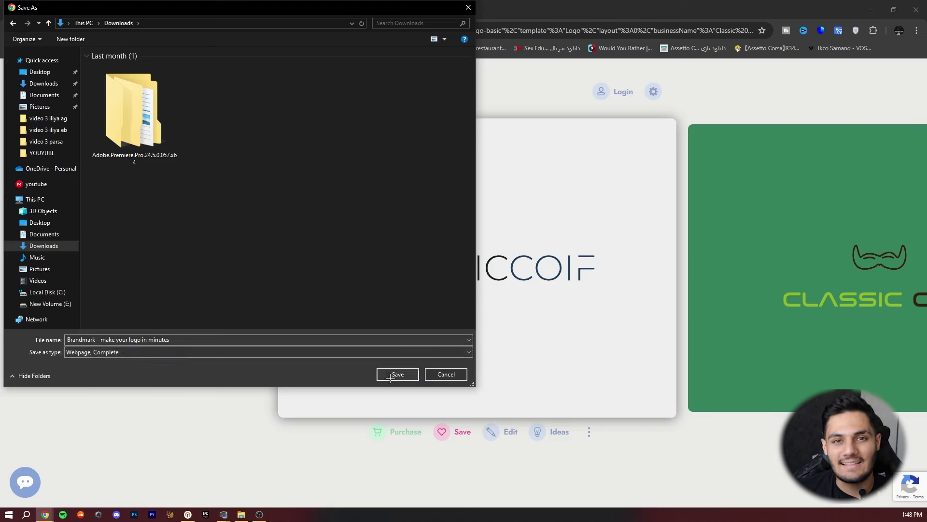
{"action": "left_click", "coordinate": [395, 376]}
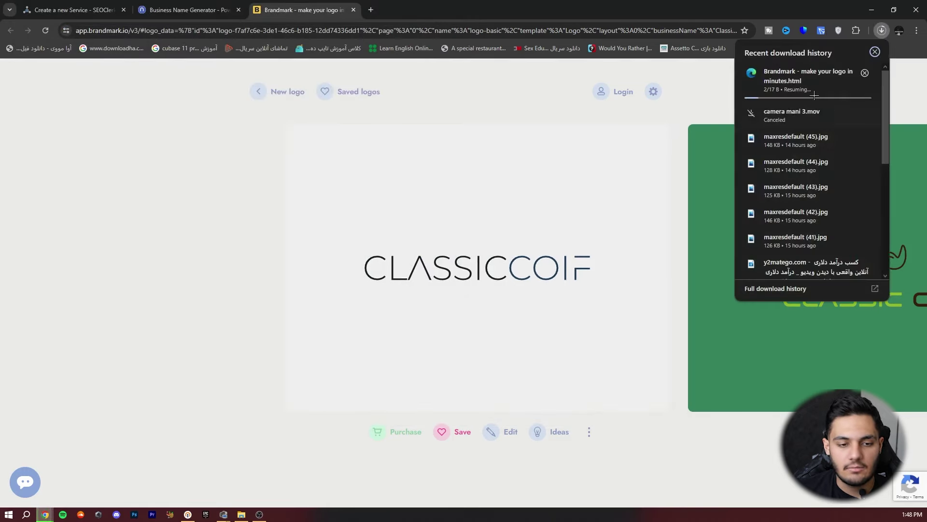
{"action": "left_click", "coordinate": [864, 73]}
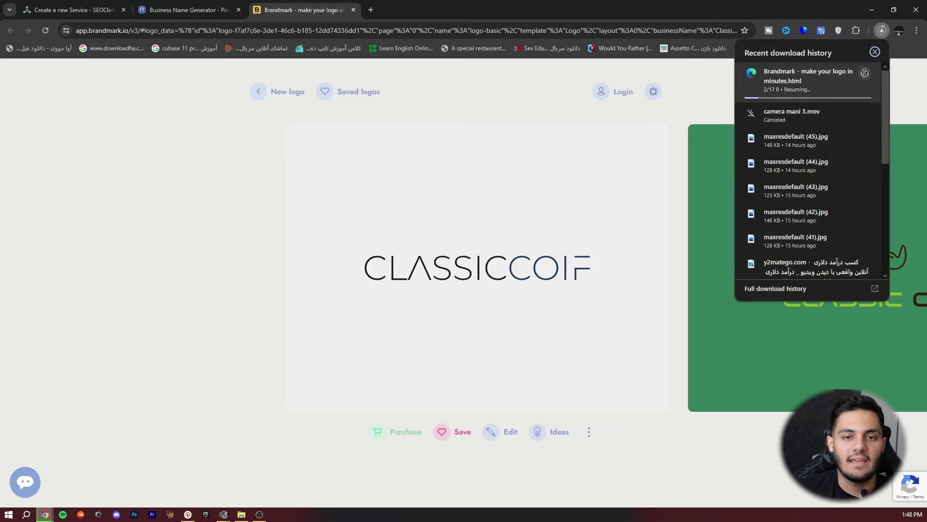
{"action": "left_click", "coordinate": [315, 246]}
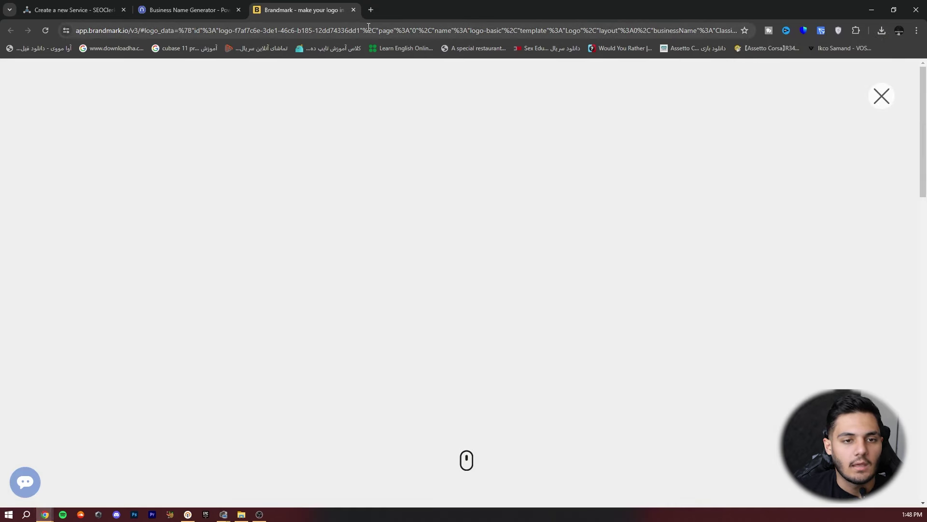
{"action": "right_click", "coordinate": [405, 262]}
{"action": "left_click", "coordinate": [454, 326]}
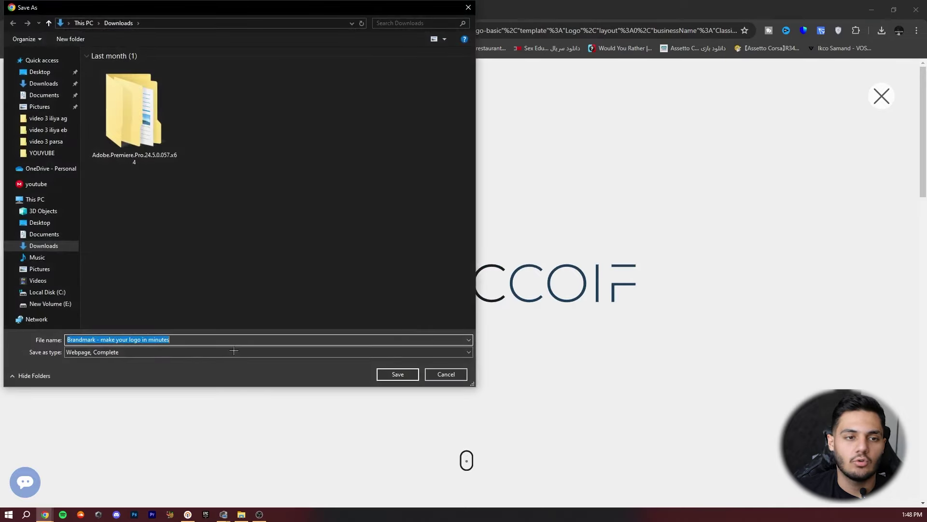
{"action": "left_click", "coordinate": [269, 352]}
{"action": "left_click", "coordinate": [467, 7]}
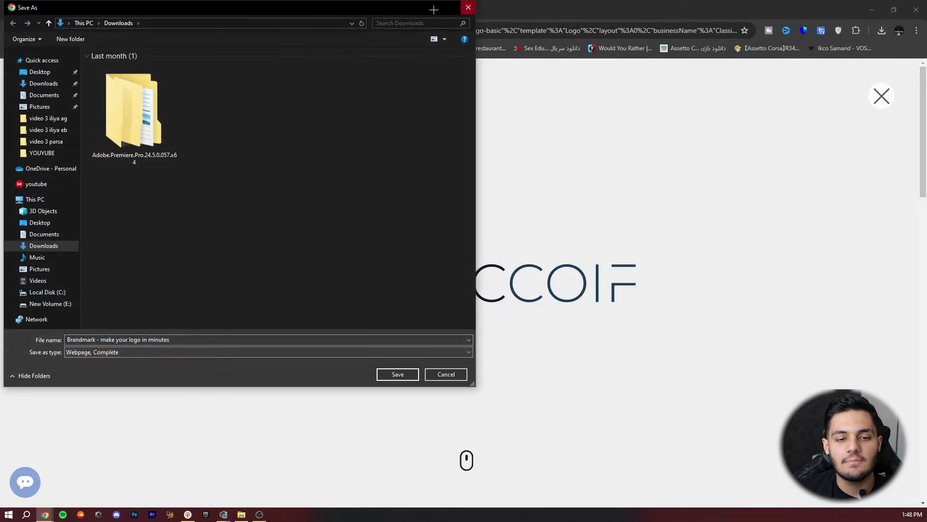
{"action": "left_click", "coordinate": [468, 7]}
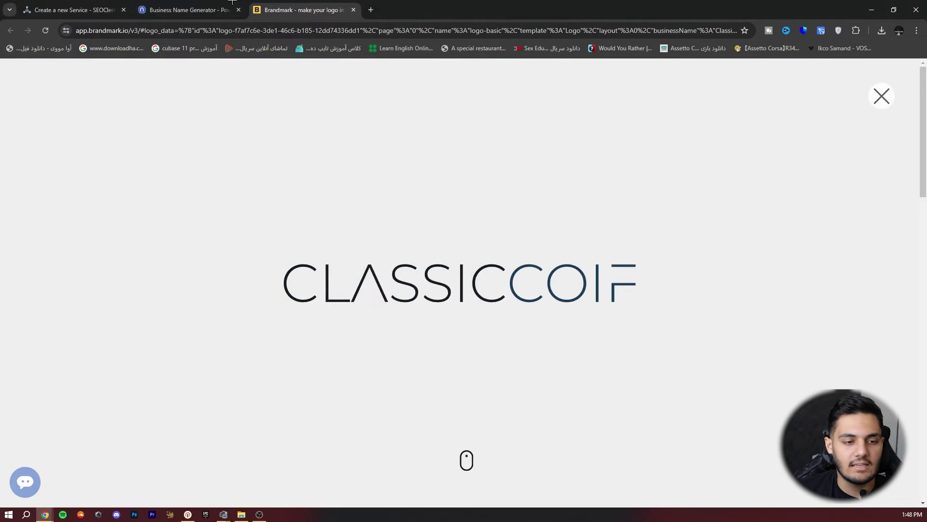
{"action": "left_click", "coordinate": [189, 4]}
{"action": "left_click", "coordinate": [277, 1]}
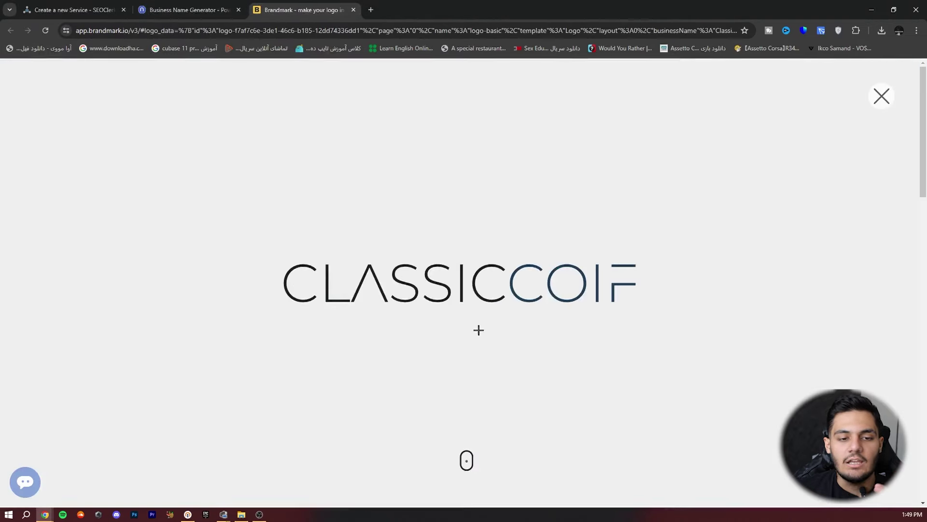
{"action": "left_click", "coordinate": [189, 9]}
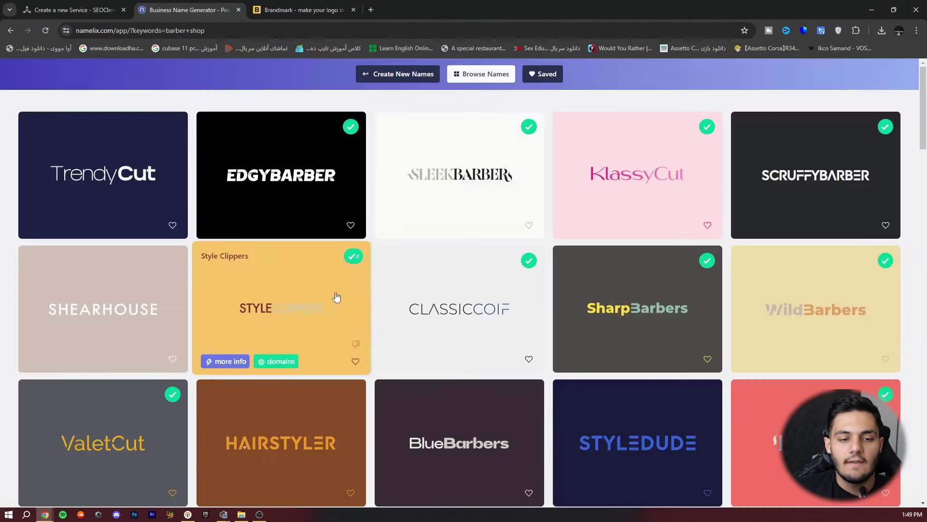
- Return to the SEOClerks listing and upload maxresdefault (45) from the Downloads folder as its main image
{"action": "left_click", "coordinate": [81, 4]}
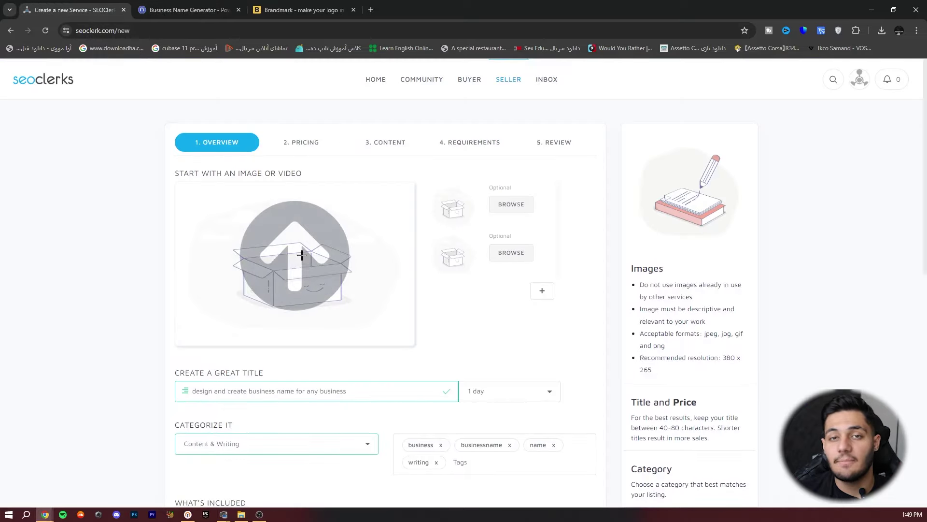
{"action": "left_click", "coordinate": [300, 258]}
{"action": "left_click", "coordinate": [54, 257]}
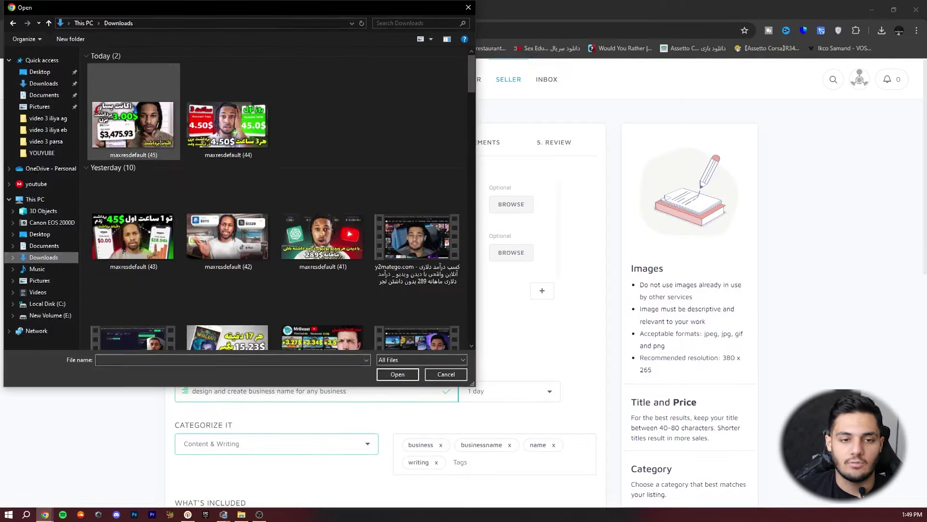
{"action": "double_click", "coordinate": [133, 108]}
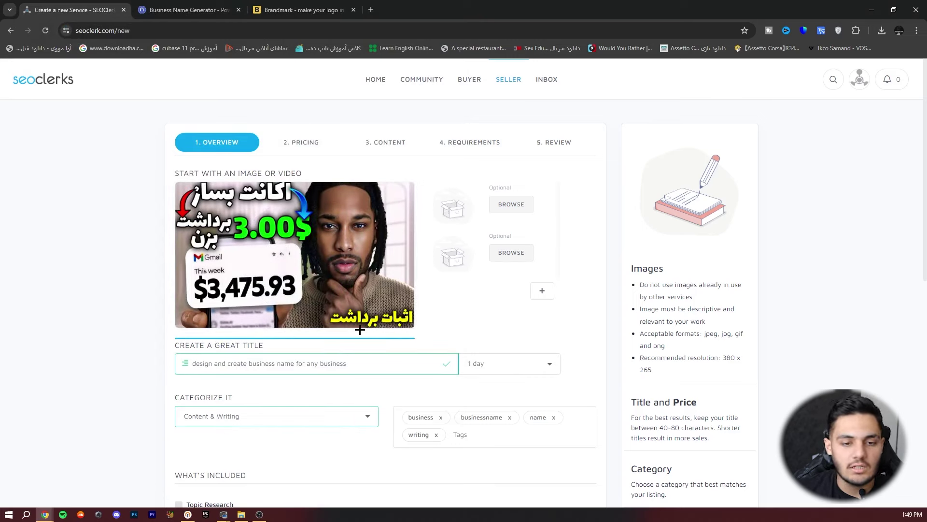
- Set the service's price per order to $5 in the pricing section
{"action": "left_click", "coordinate": [312, 141]}
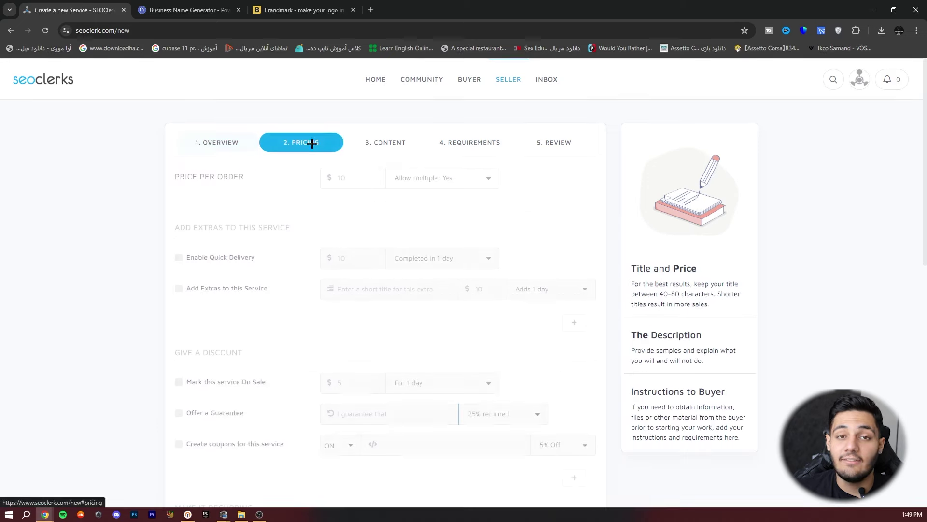
{"action": "left_click", "coordinate": [357, 178]}
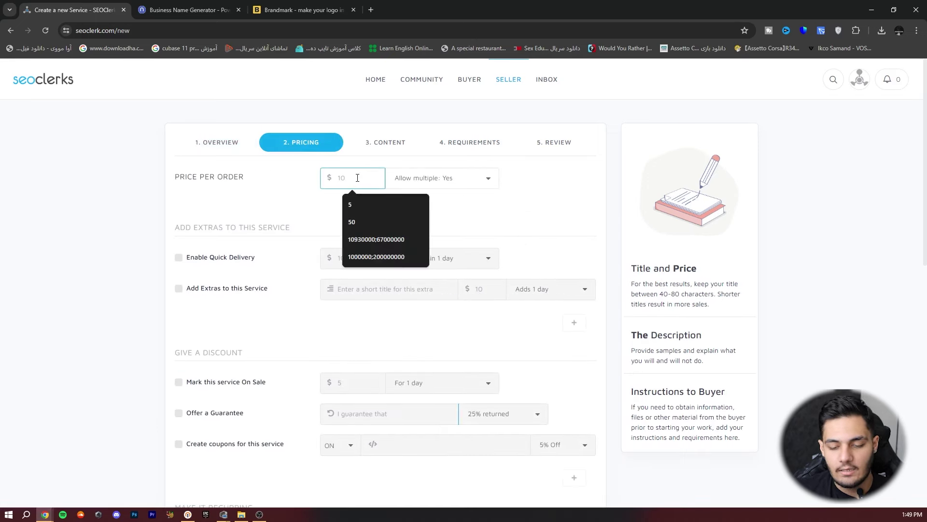
{"action": "type", "text": "5"}
{"action": "left_click", "coordinate": [505, 207]}
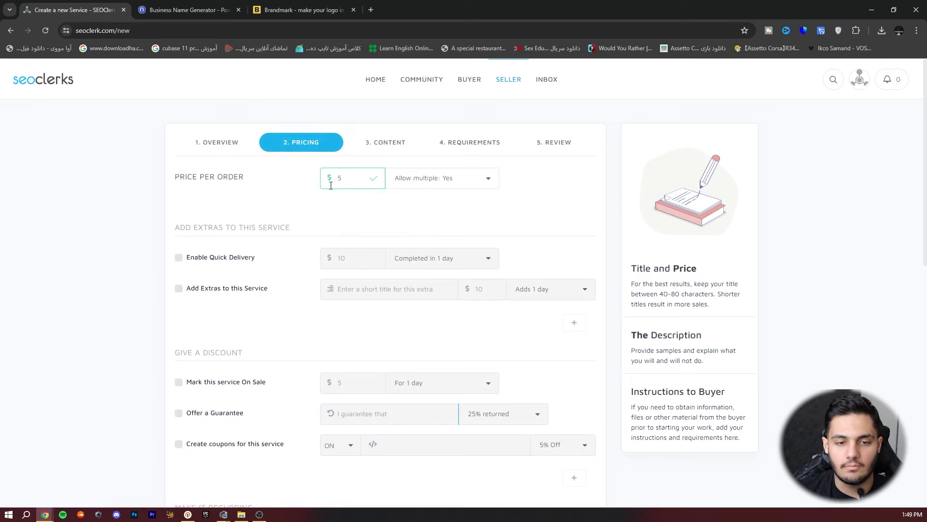
- Enable quick delivery for the service at a price of $7
{"action": "scroll", "coordinate": [346, 188], "scroll_direction": "down", "scroll_amount": 1}
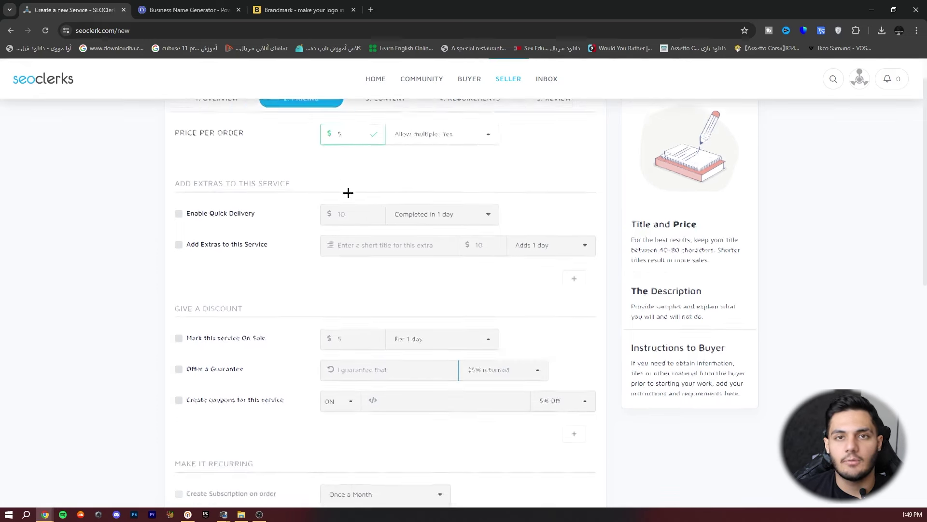
{"action": "left_click", "coordinate": [179, 209]}
{"action": "left_click", "coordinate": [362, 214]}
{"action": "type", "text": "7"}
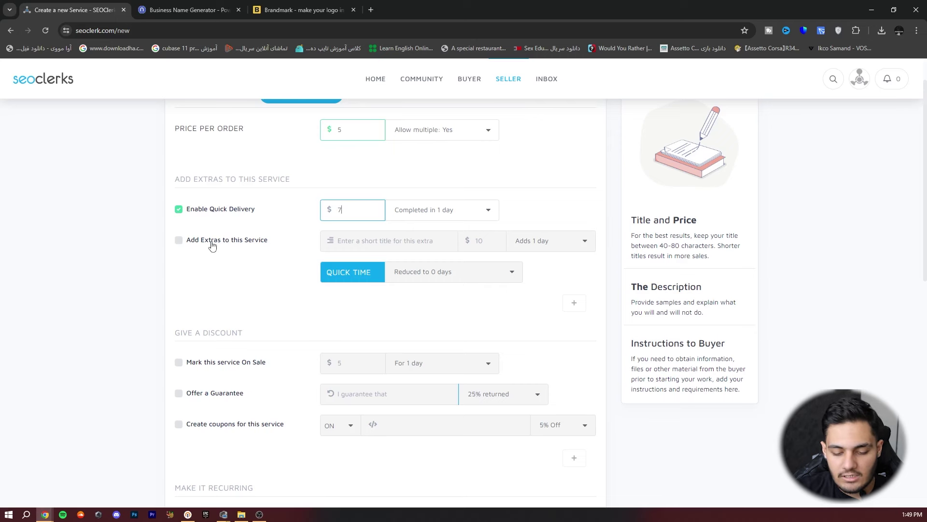
- Add a $9 extra to the service titled "create logo for your business"
{"action": "left_click", "coordinate": [179, 240]}
{"action": "left_click", "coordinate": [471, 242]}
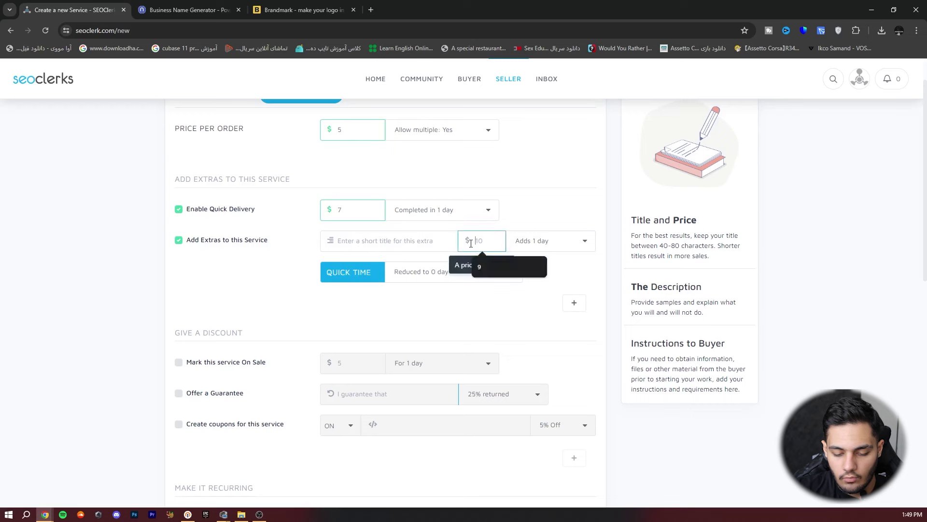
{"action": "type", "text": "9"}
{"action": "left_click", "coordinate": [387, 246]}
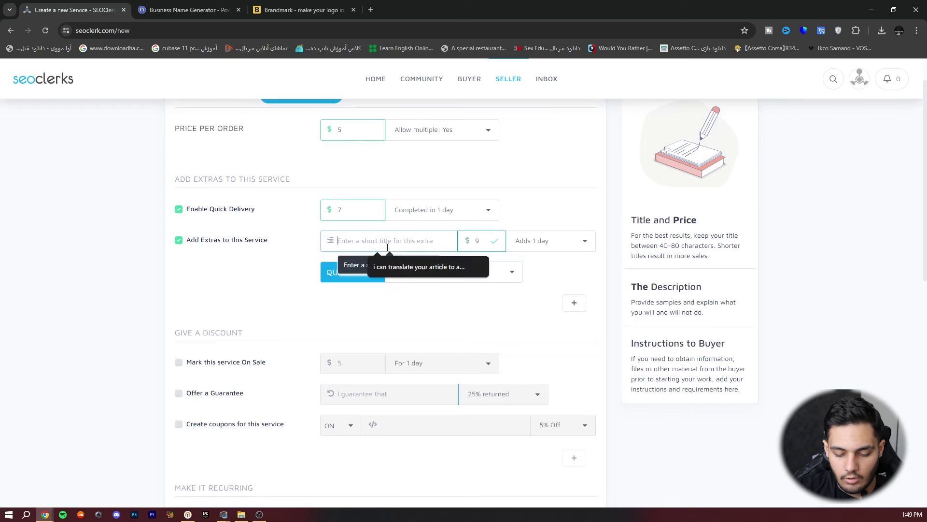
{"action": "type", "text": "create logo for your business"}
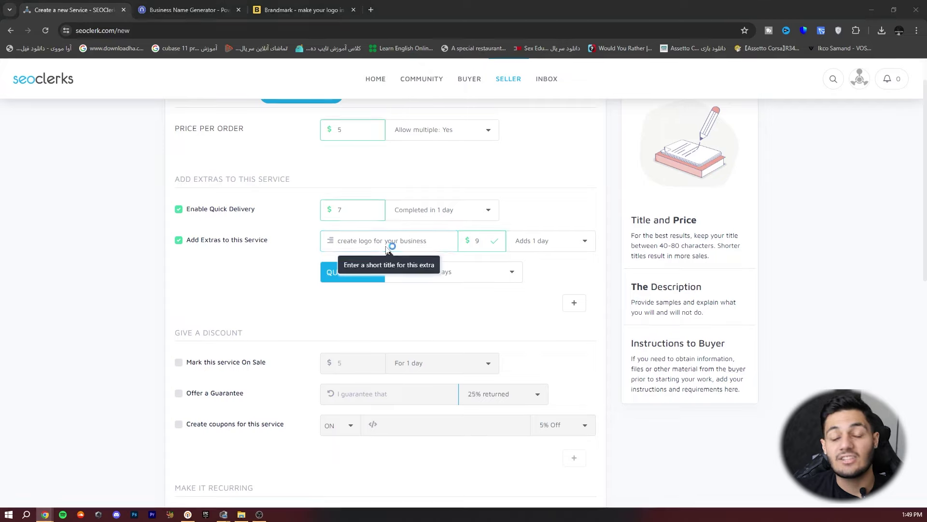
{"action": "key", "text": "ctrl+o"}
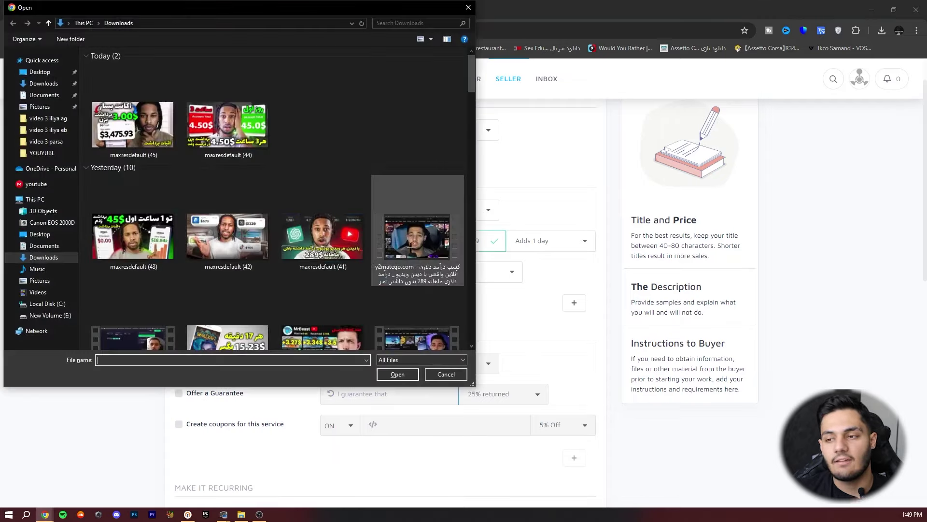
{"action": "left_click", "coordinate": [468, 8]}
- Look at the generated barber shop names in Namelix, and examine the SEOClerks listing's discount, recurring and affiliate options
{"action": "left_click", "coordinate": [188, 9]}
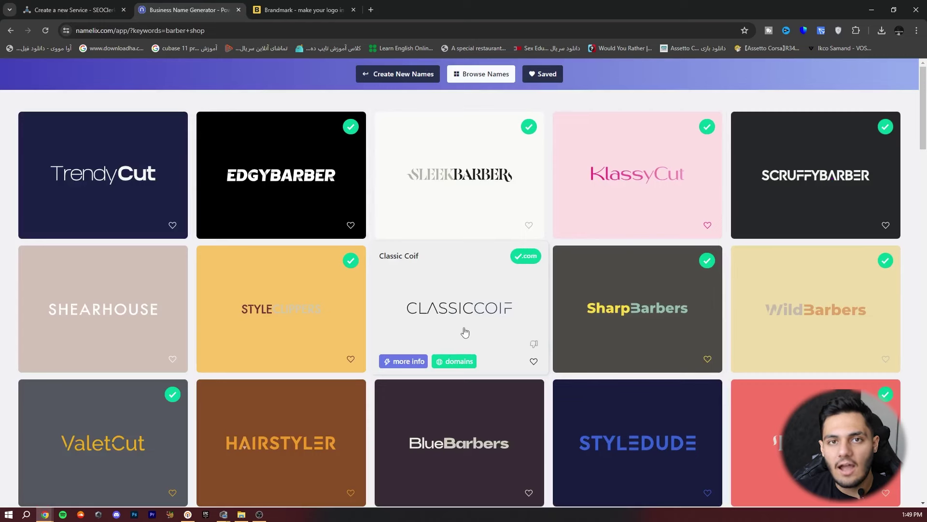
{"action": "left_click", "coordinate": [87, 6]}
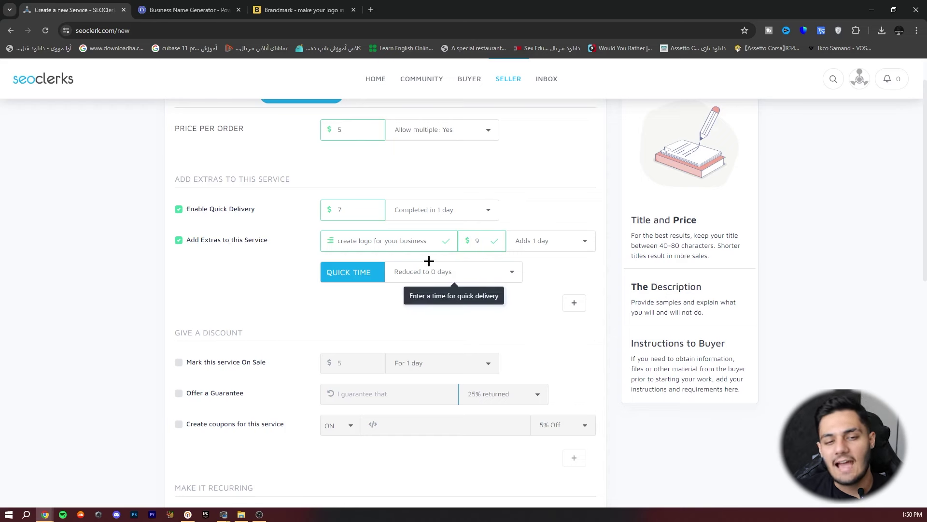
{"action": "scroll", "coordinate": [443, 292], "scroll_direction": "down", "scroll_amount": 2}
{"action": "scroll", "coordinate": [457, 316], "scroll_direction": "up", "scroll_amount": 2}
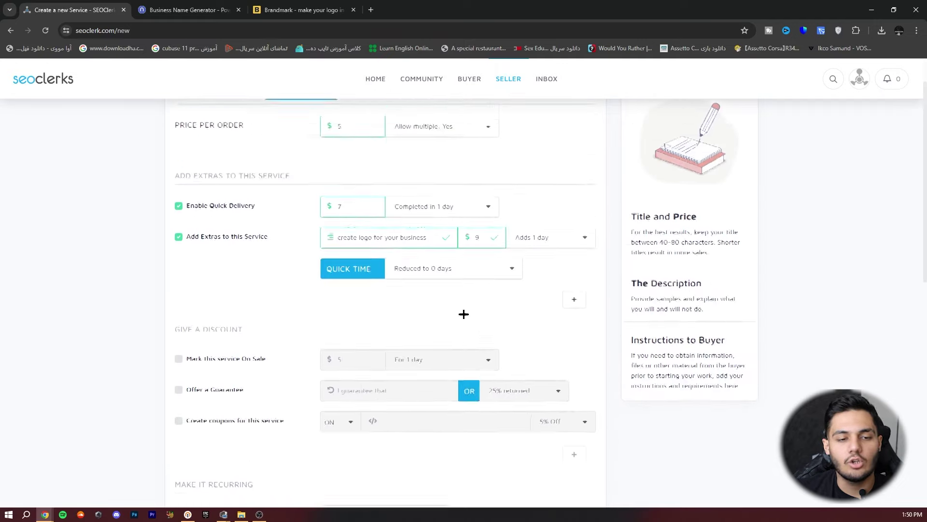
{"action": "scroll", "coordinate": [379, 310], "scroll_direction": "down", "scroll_amount": 2}
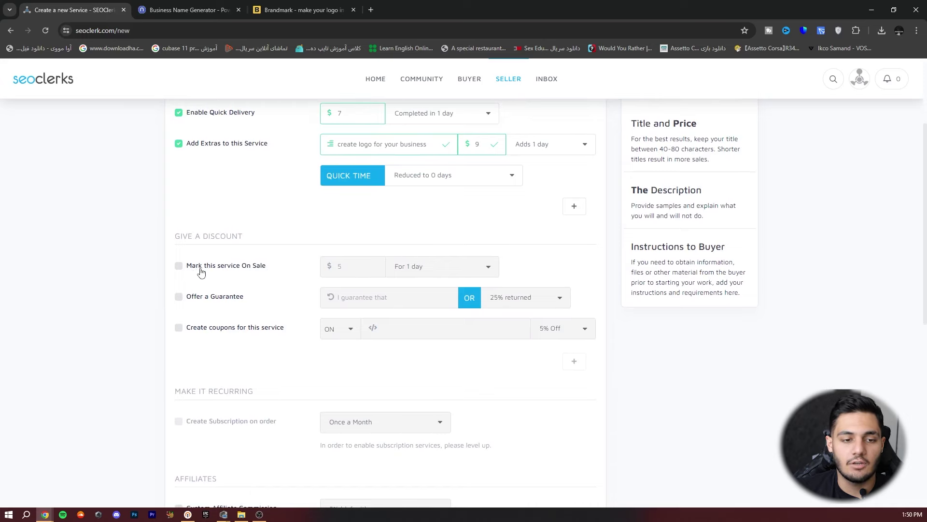
{"action": "scroll", "coordinate": [306, 259], "scroll_direction": "down", "scroll_amount": 2}
{"action": "scroll", "coordinate": [203, 319], "scroll_direction": "down", "scroll_amount": 4}
{"action": "scroll", "coordinate": [198, 290], "scroll_direction": "up", "scroll_amount": 9}
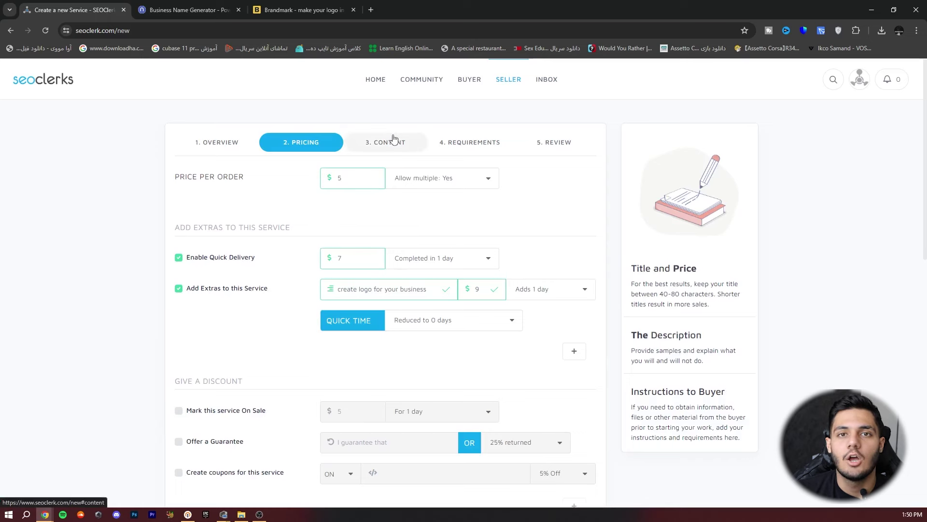
- Look through the listing's empty description and buyer requirements sections, and open its final review
{"action": "left_click", "coordinate": [388, 141]}
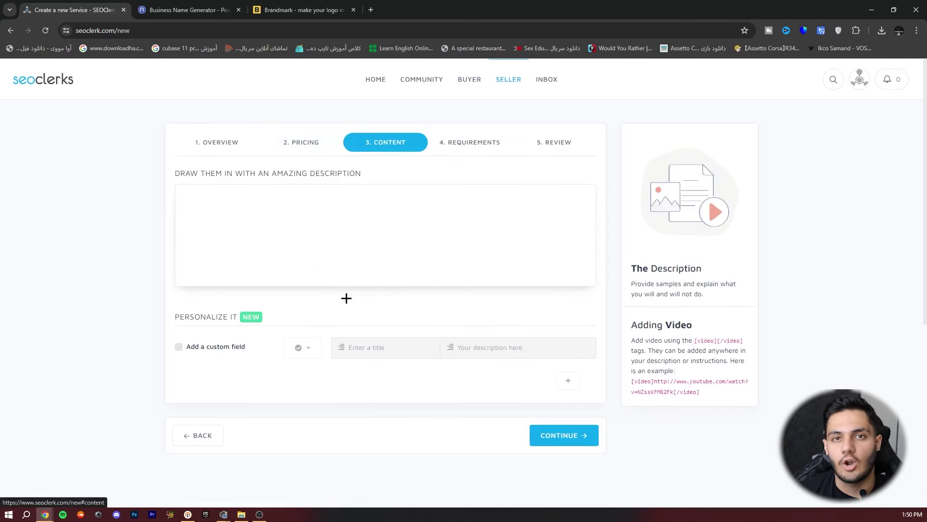
{"action": "left_click", "coordinate": [256, 204]}
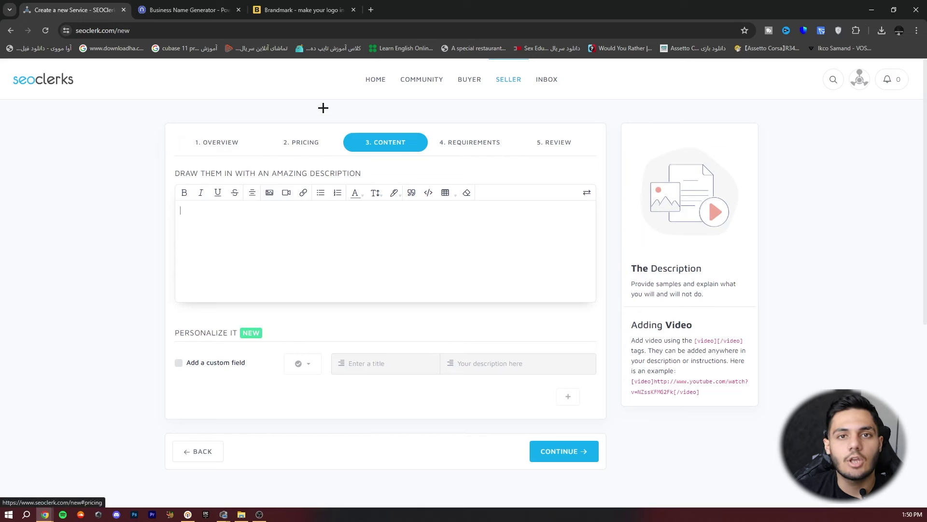
{"action": "left_click", "coordinate": [439, 146]}
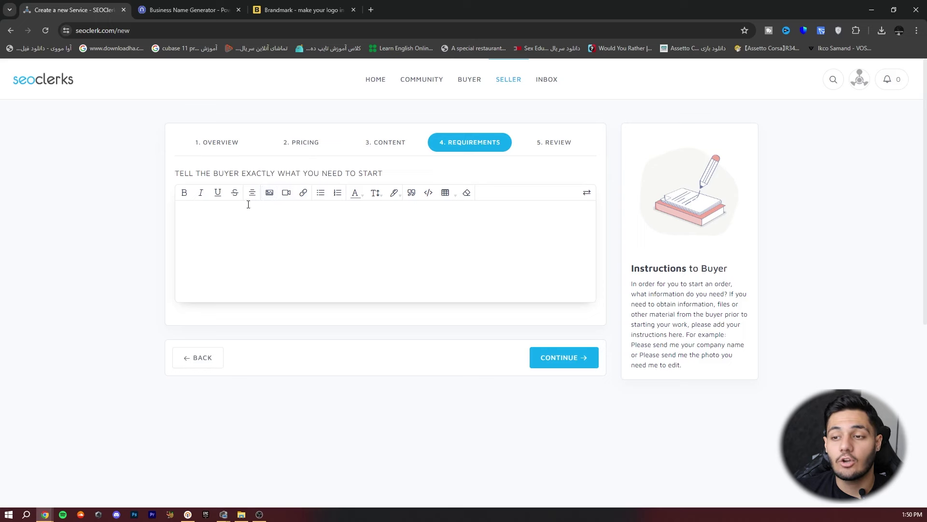
{"action": "left_click", "coordinate": [145, 201]}
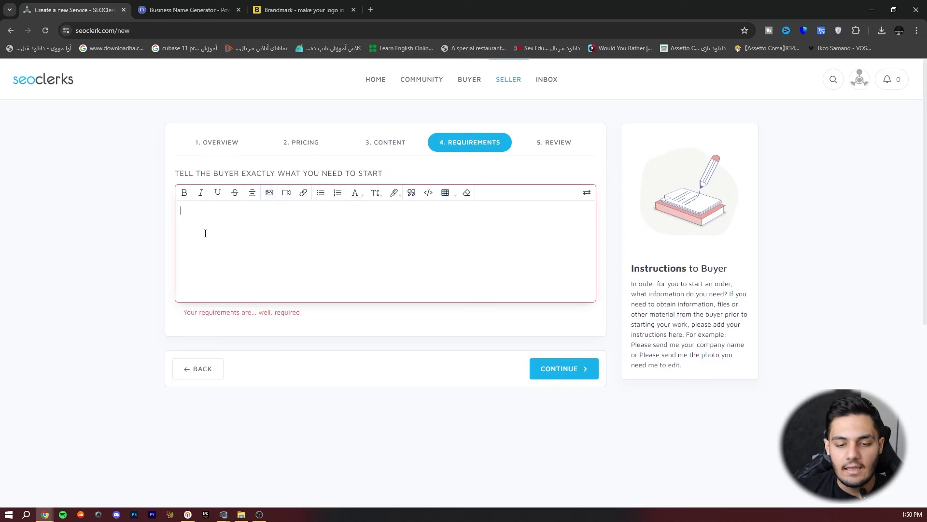
{"action": "left_click", "coordinate": [541, 151]}
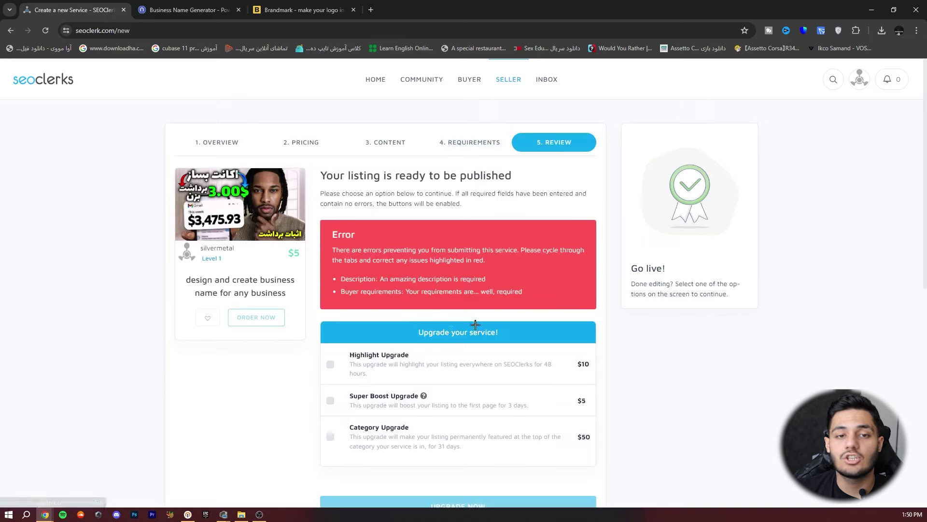
- Examine the listing's required-field errors, paid upgrade options and submission choices in the final review
{"action": "scroll", "coordinate": [423, 194], "scroll_direction": "down", "scroll_amount": 2}
{"action": "scroll", "coordinate": [338, 304], "scroll_direction": "up", "scroll_amount": 2}
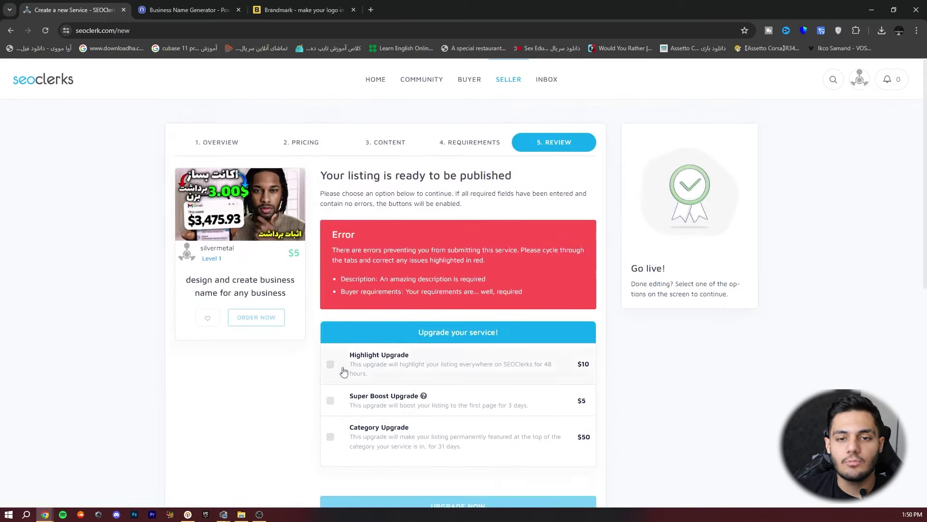
{"action": "scroll", "coordinate": [455, 297], "scroll_direction": "down", "scroll_amount": 2}
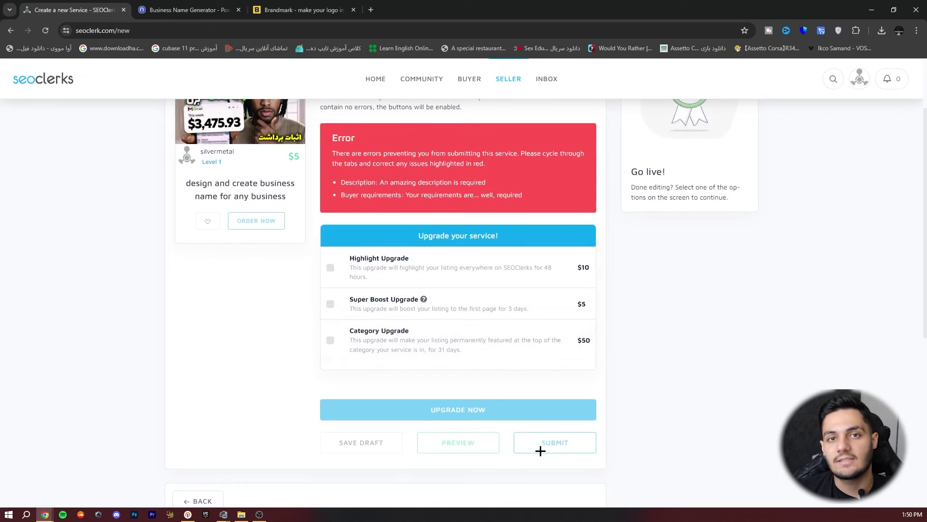
{"action": "scroll", "coordinate": [541, 437], "scroll_direction": "up", "scroll_amount": 2}
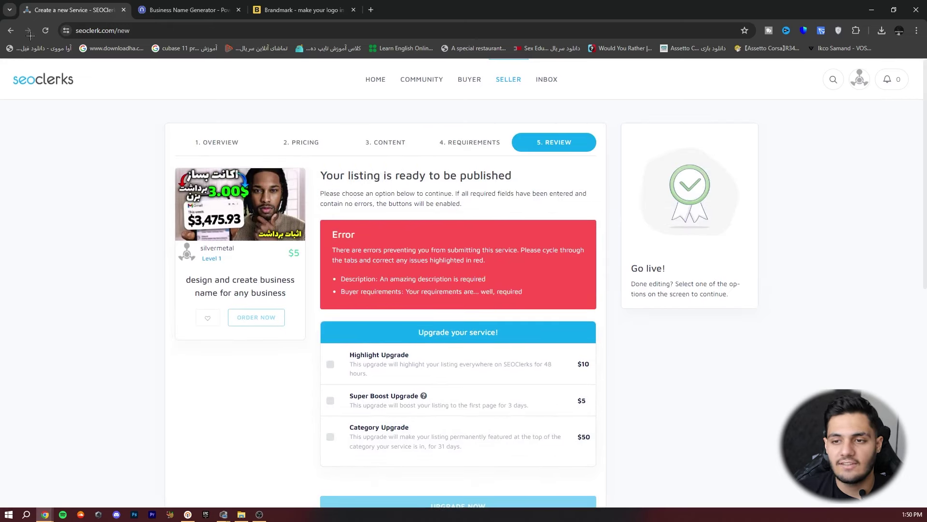
- Leave the unfinished listing for the earlier business name search results, and check the inbox in the notifications
{"action": "left_click", "coordinate": [10, 31]}
{"action": "left_click", "coordinate": [504, 96]}
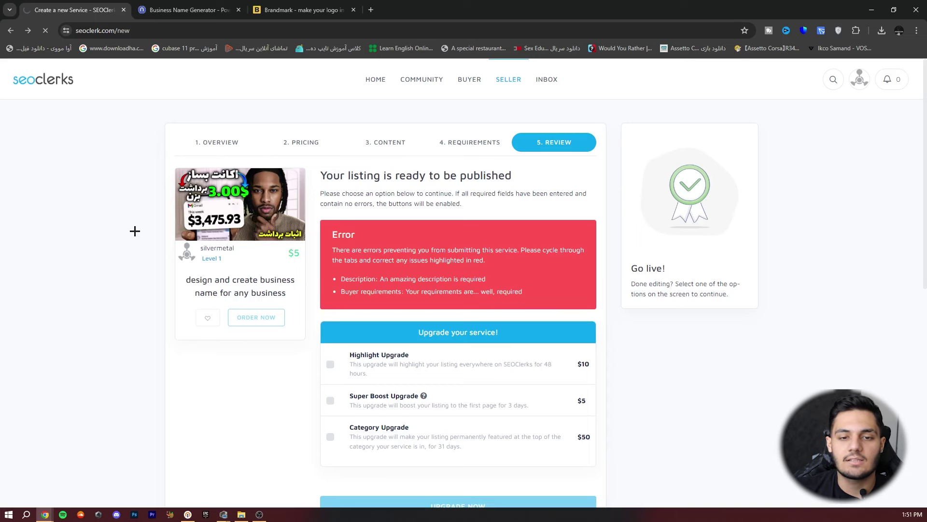
{"action": "mouse_move", "coordinate": [893, 82]}
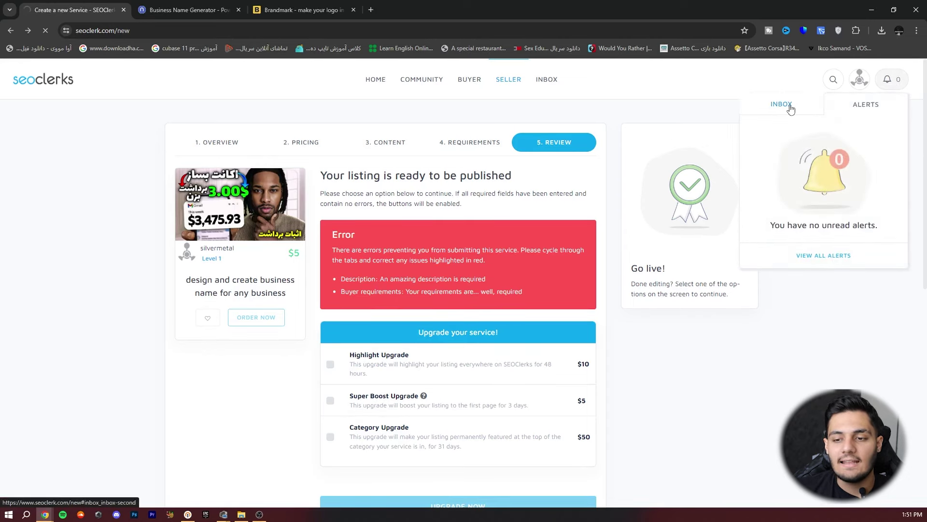
{"action": "left_click", "coordinate": [789, 107]}
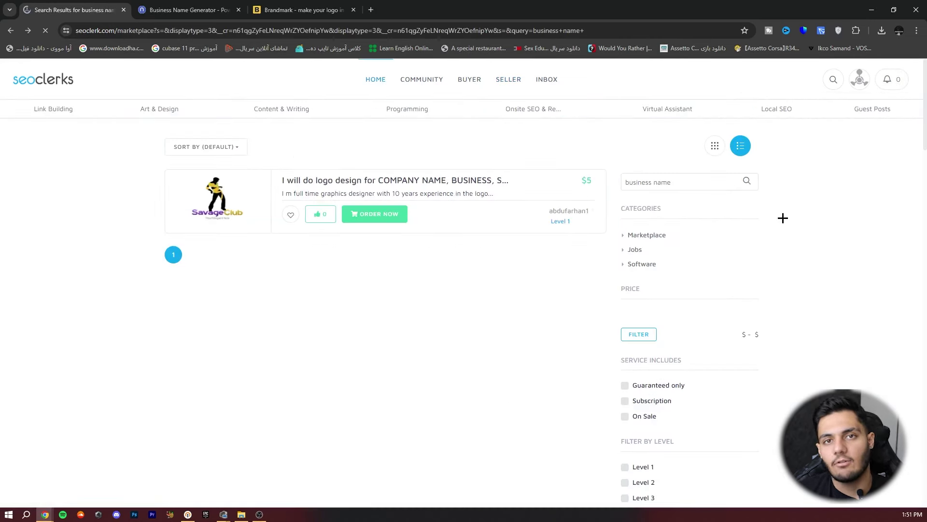
{"action": "mouse_move", "coordinate": [891, 81]}
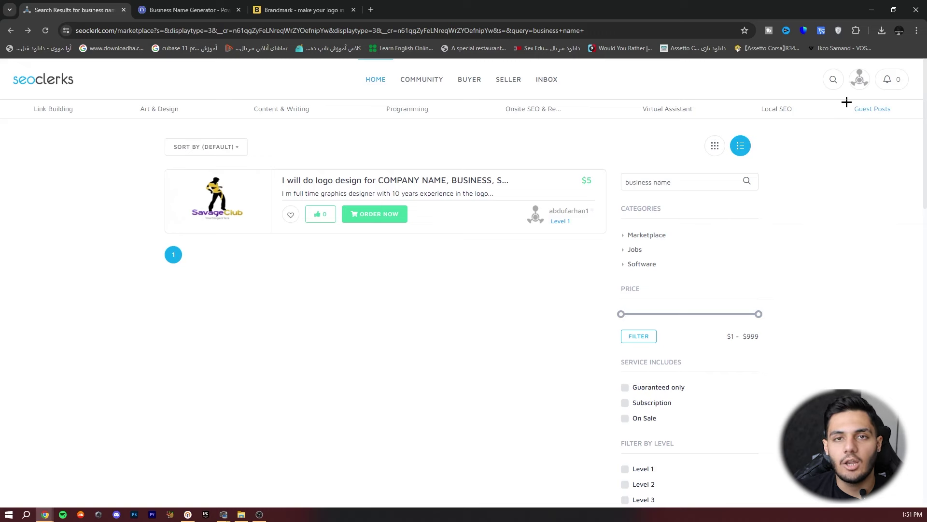
- Check the balance in the account menu, and open the Payment Methods page from the account settings
{"action": "left_click", "coordinate": [860, 79]}
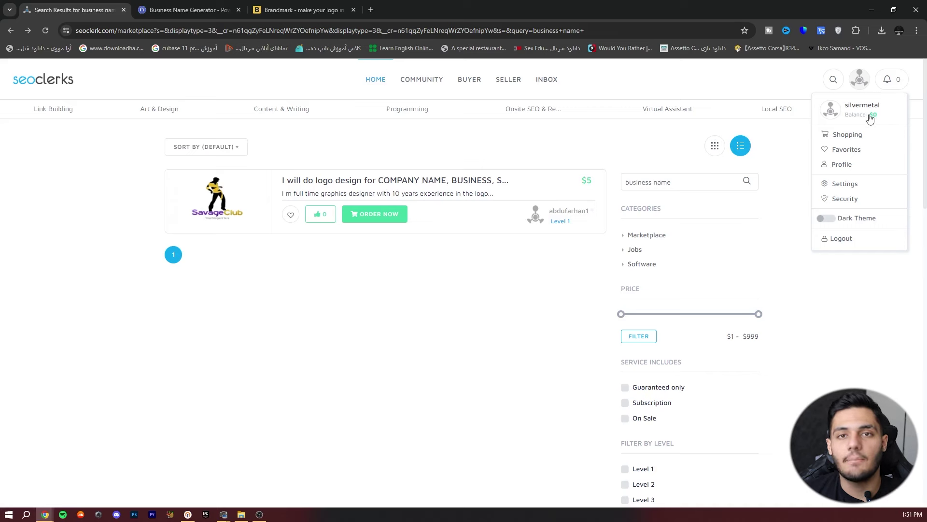
{"action": "key", "text": "alt+Tab"}
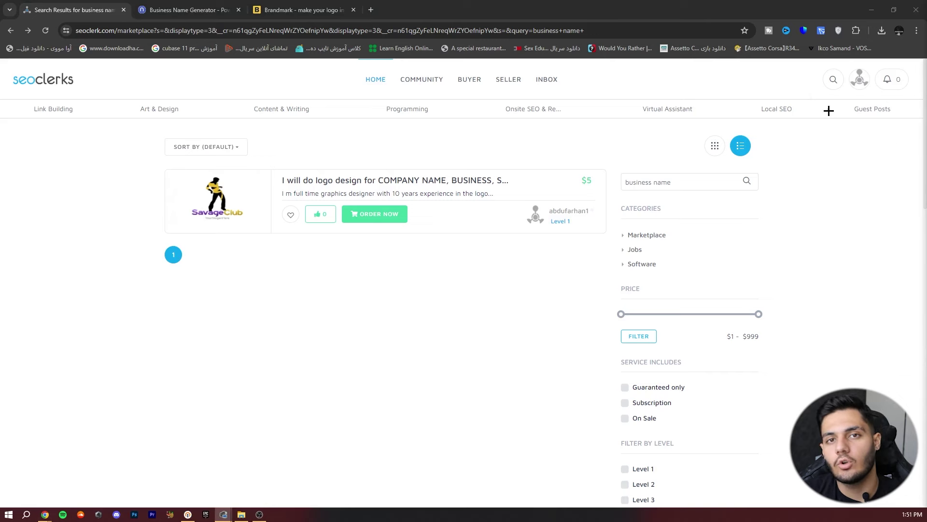
{"action": "left_click", "coordinate": [862, 84]}
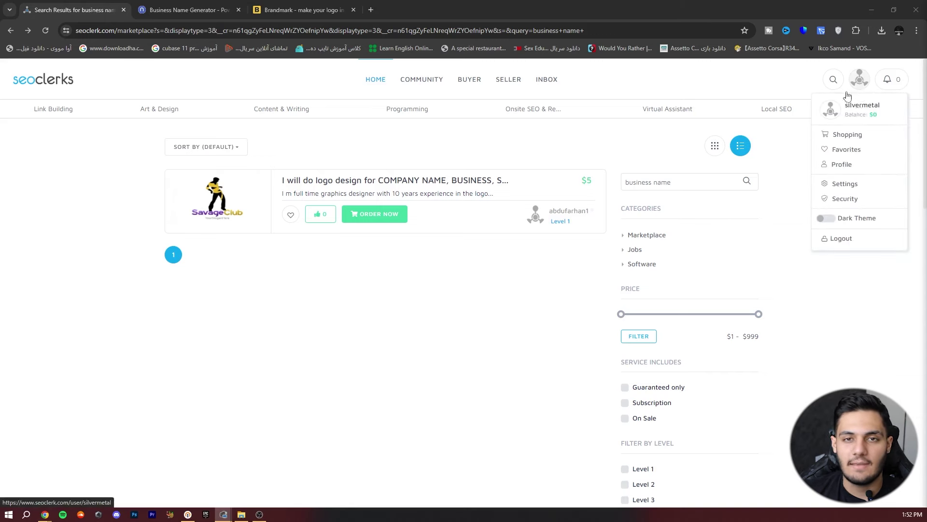
{"action": "mouse_move", "coordinate": [862, 83]}
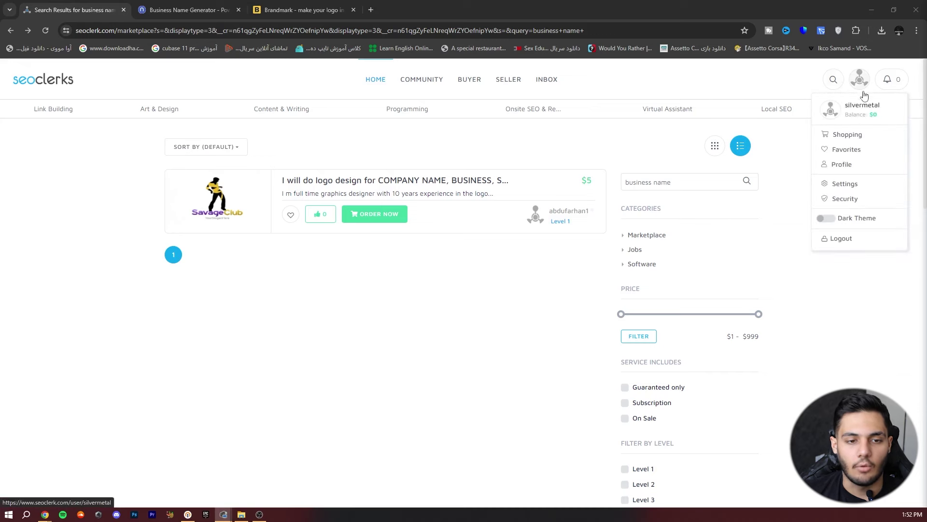
{"action": "left_click", "coordinate": [854, 197]}
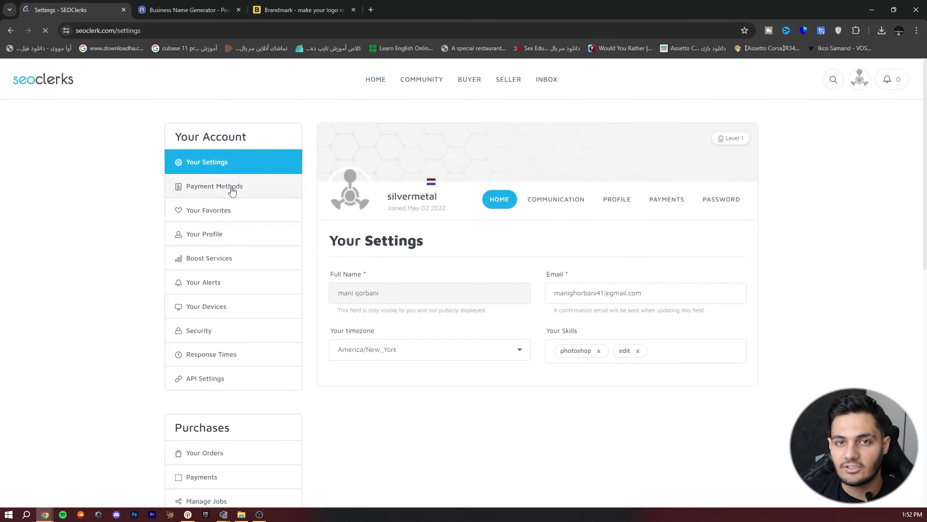
{"action": "left_click", "coordinate": [268, 191]}
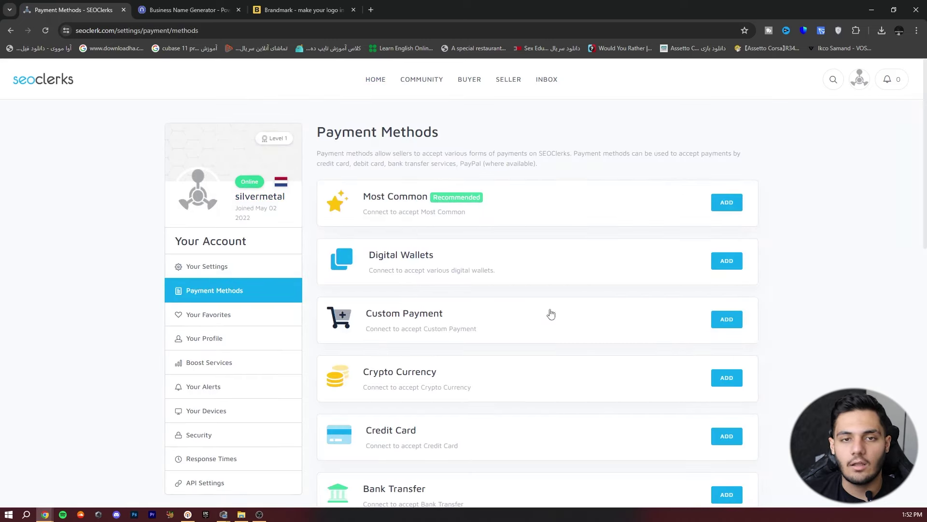
- Look through the available payment methods, and examine the connection options under Digital Wallets
{"action": "scroll", "coordinate": [443, 212], "scroll_direction": "down", "scroll_amount": 3}
{"action": "scroll", "coordinate": [437, 227], "scroll_direction": "down", "scroll_amount": 1}
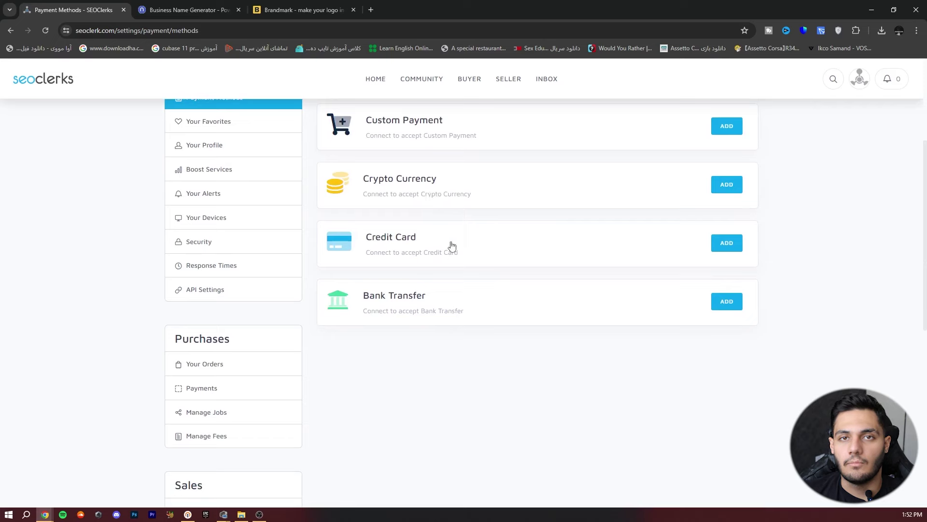
{"action": "scroll", "coordinate": [430, 305], "scroll_direction": "up", "scroll_amount": 2}
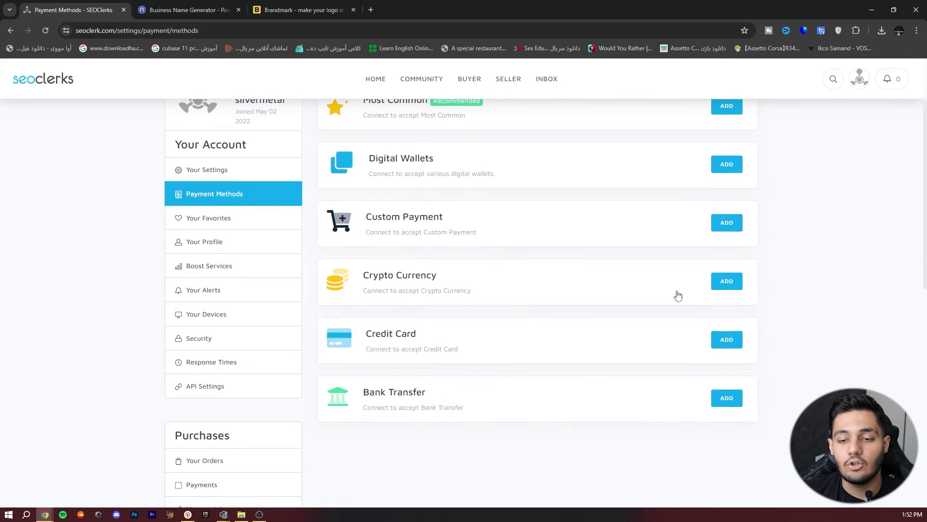
{"action": "scroll", "coordinate": [777, 313], "scroll_direction": "up", "scroll_amount": 2}
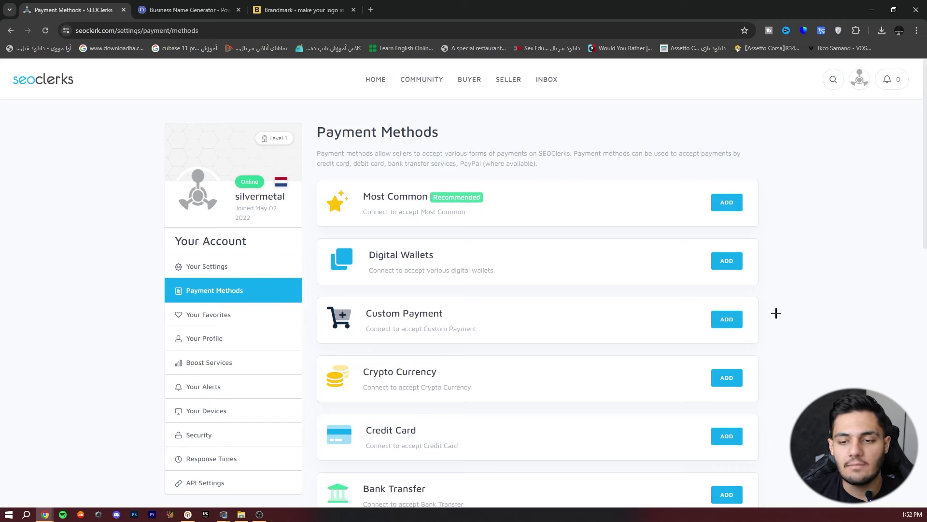
{"action": "left_click", "coordinate": [726, 261]}
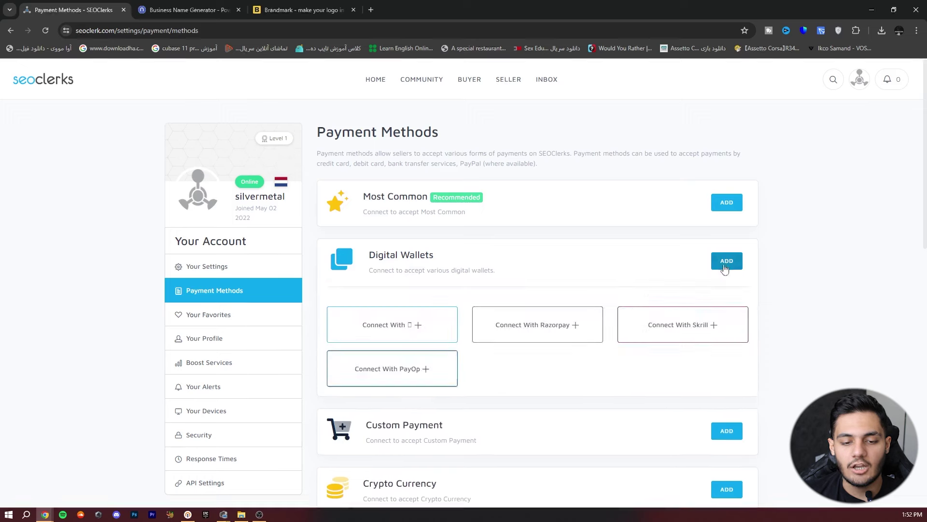
{"action": "left_click", "coordinate": [728, 261]}
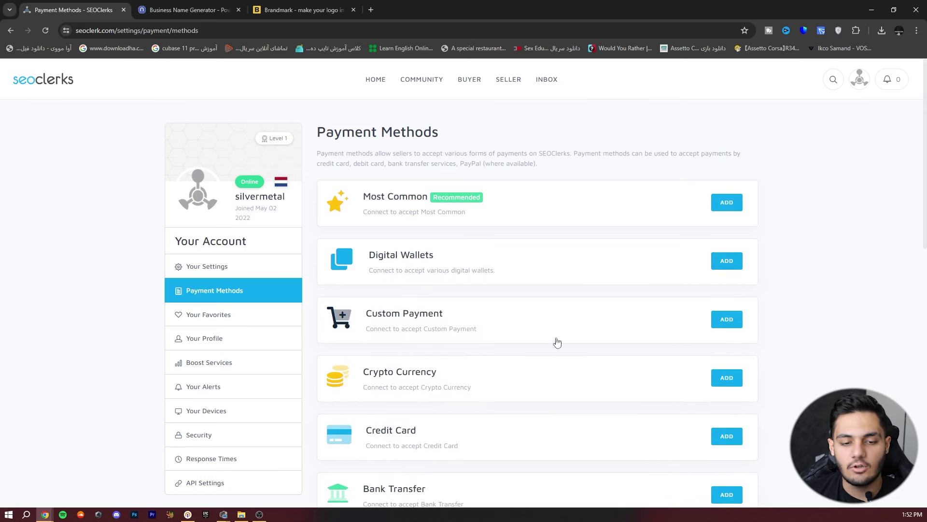
- Open the Custom Payment connection form, and examine its payment method name and buyer instructions fields
{"action": "left_click", "coordinate": [727, 319]}
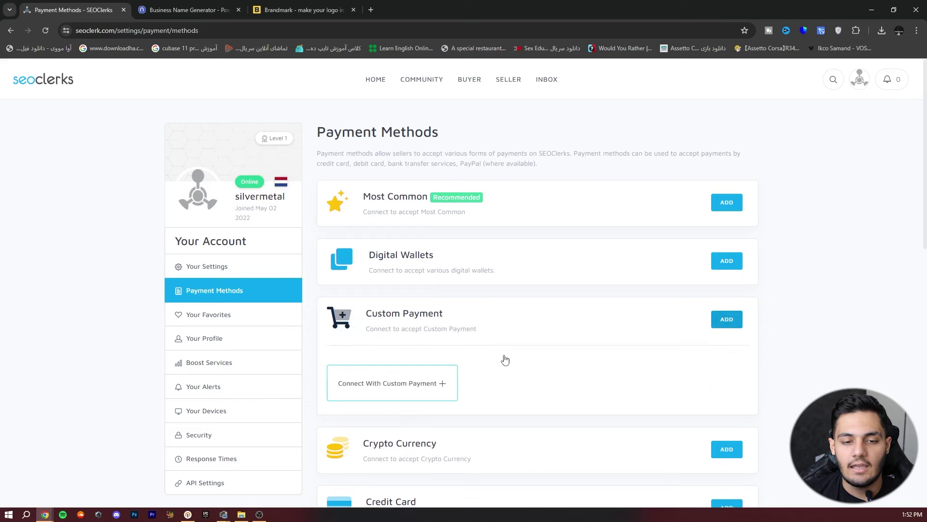
{"action": "left_click", "coordinate": [432, 387]}
{"action": "scroll", "coordinate": [450, 375], "scroll_direction": "down", "scroll_amount": 1}
{"action": "scroll", "coordinate": [451, 374], "scroll_direction": "down", "scroll_amount": 1}
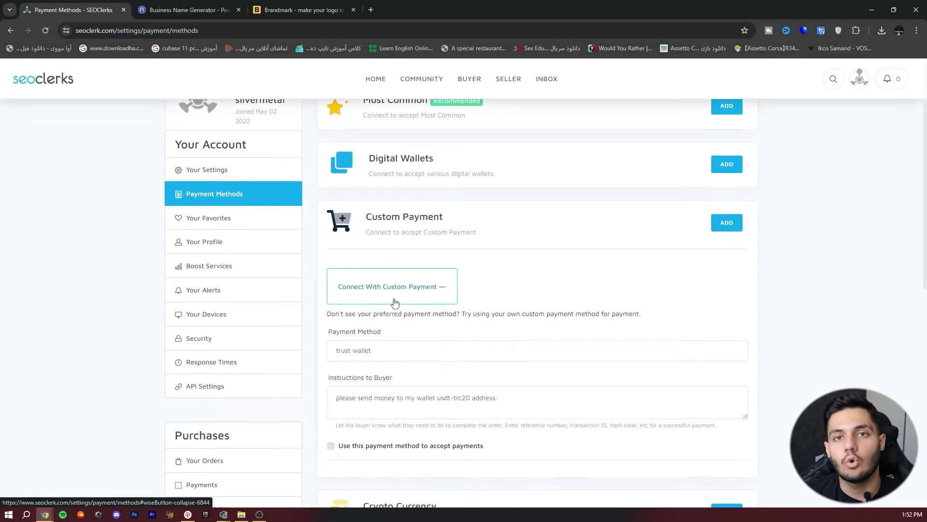
{"action": "left_click", "coordinate": [379, 349]}
{"action": "left_click_drag", "start_coordinate": [329, 343], "coordinate": [424, 338]}
{"action": "left_click", "coordinate": [421, 339]}
{"action": "left_click", "coordinate": [401, 415]}
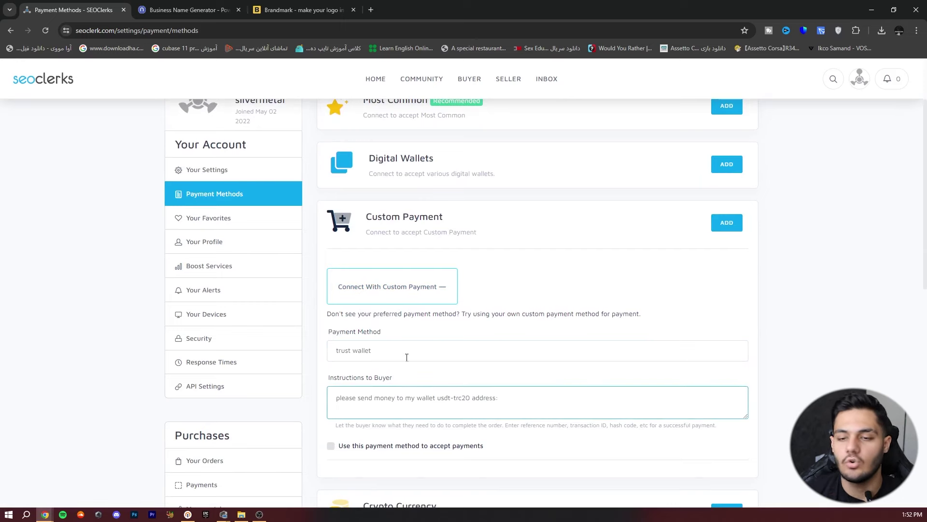
{"action": "scroll", "coordinate": [394, 367], "scroll_direction": "down", "scroll_amount": 2}
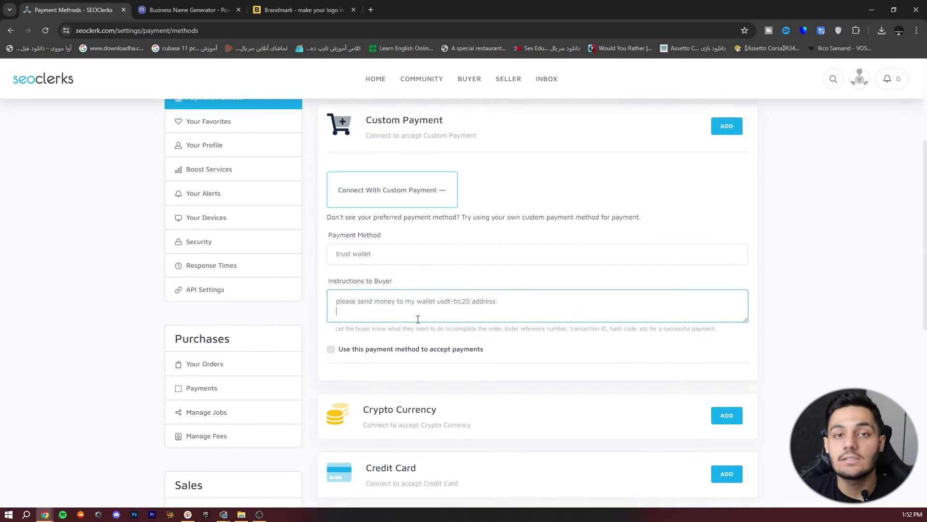